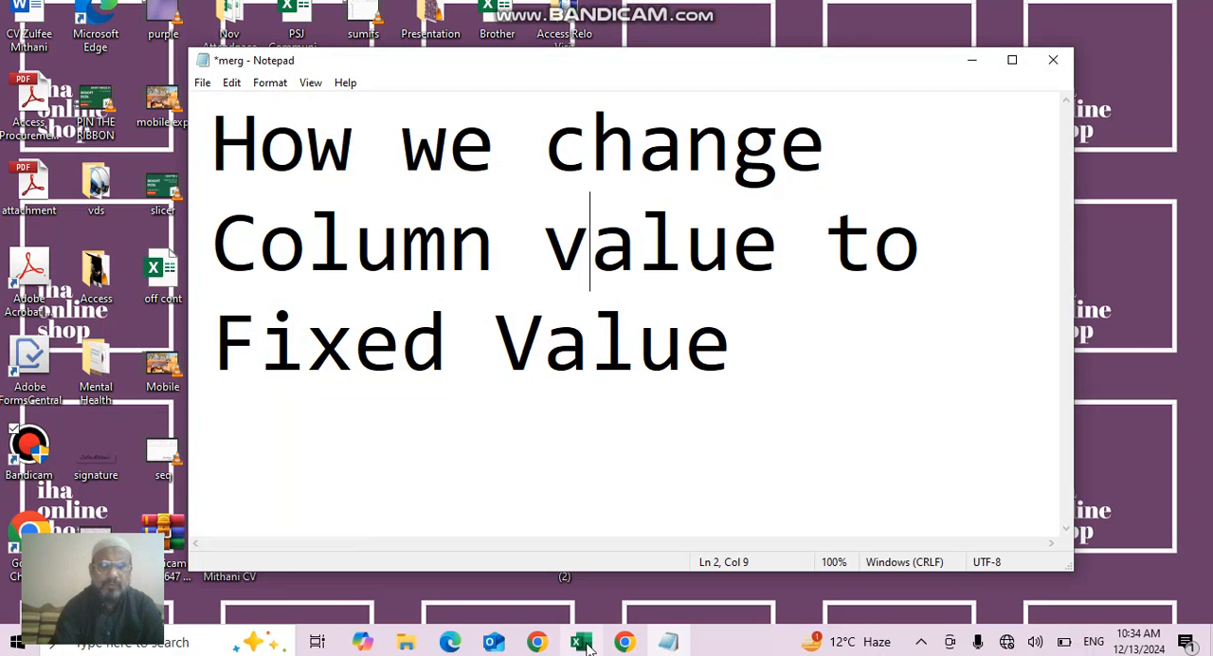
- Switch to the Excel workbook and enter the formula =FIXED(A2) in cell B2 under the Fixed heading
click(581, 644)
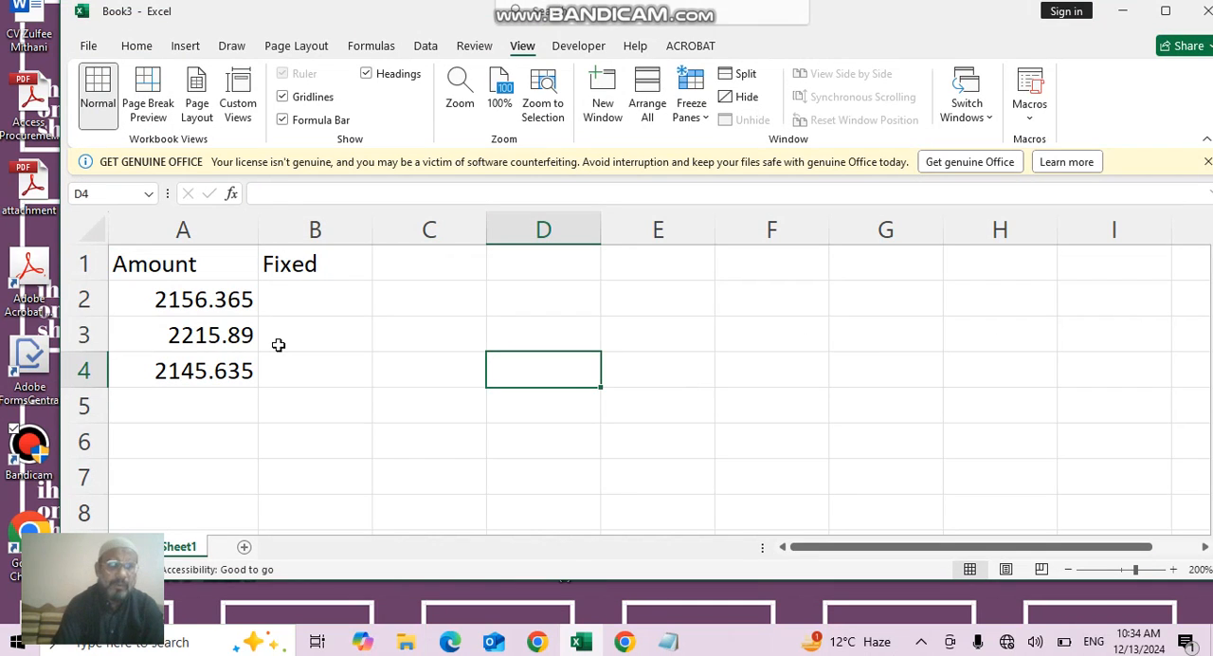
click(298, 309)
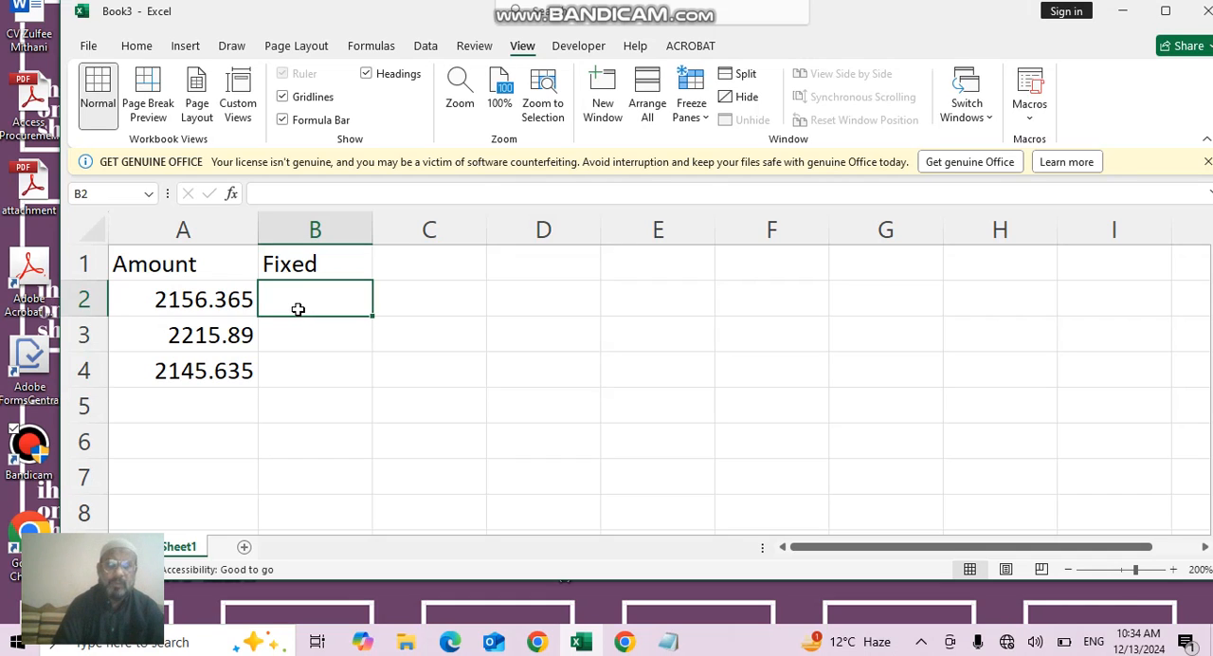
text(=)
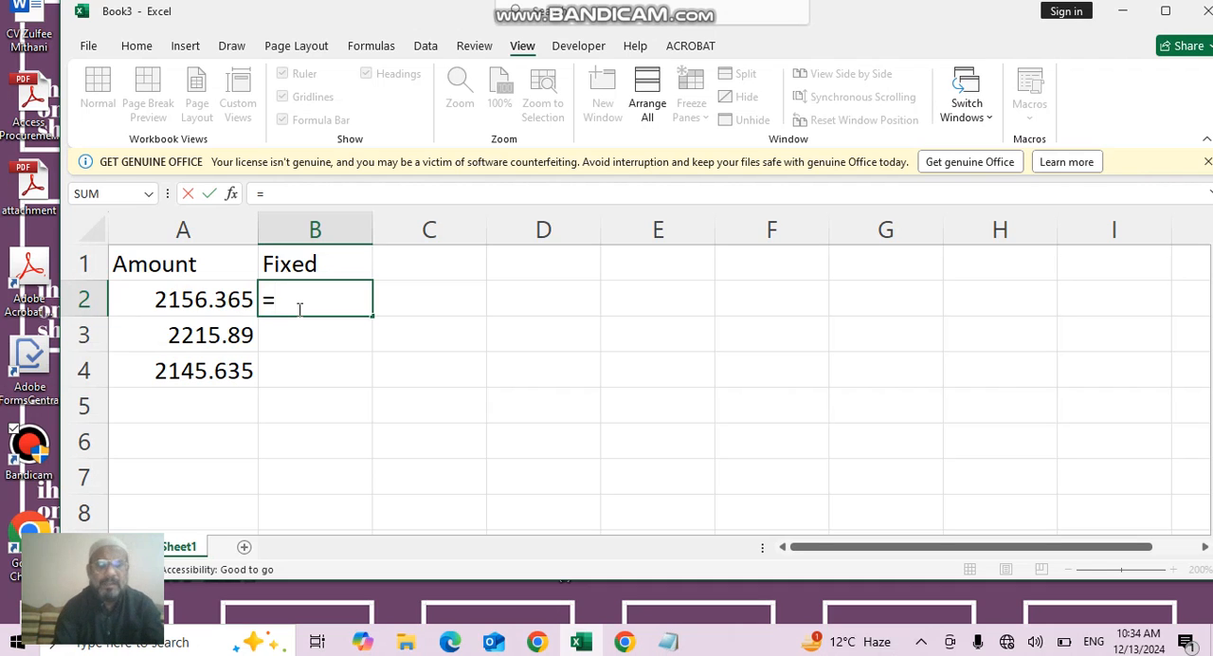
text(f)
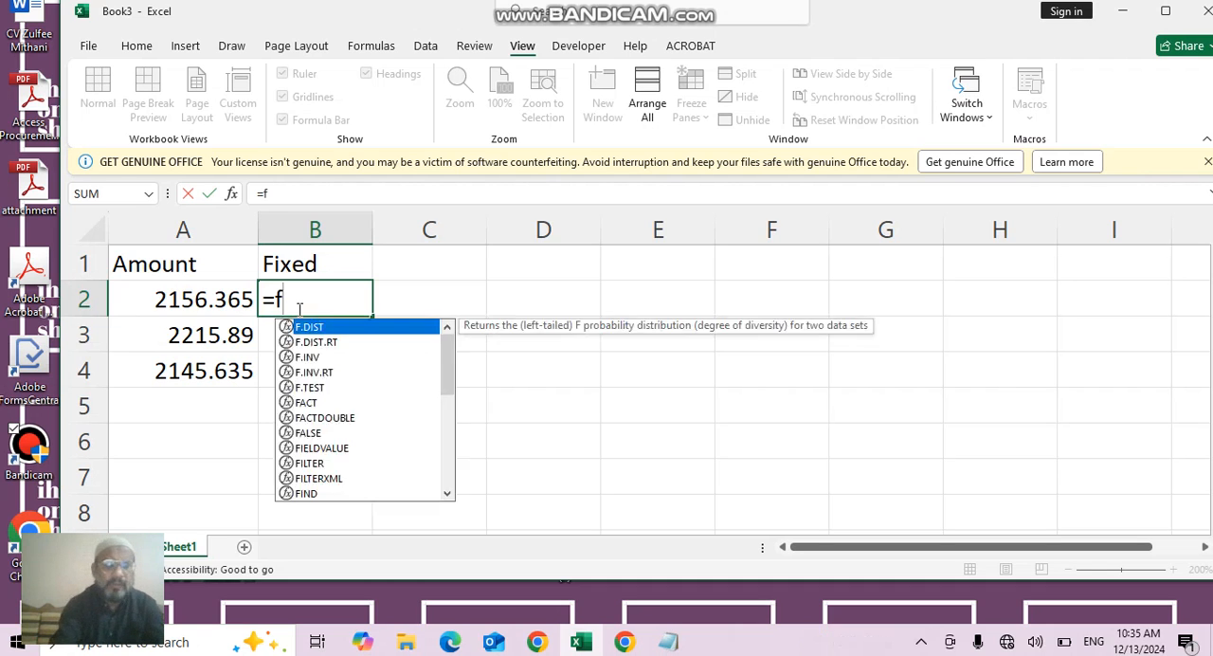
text(ixed)
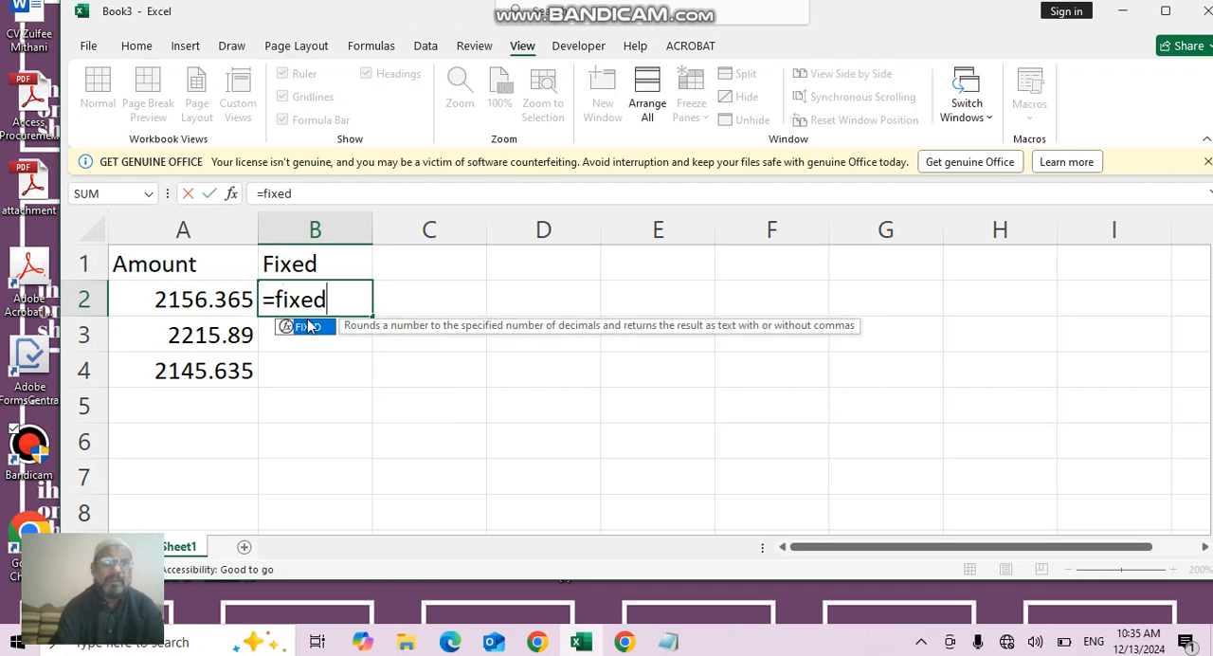
double_click(308, 328)
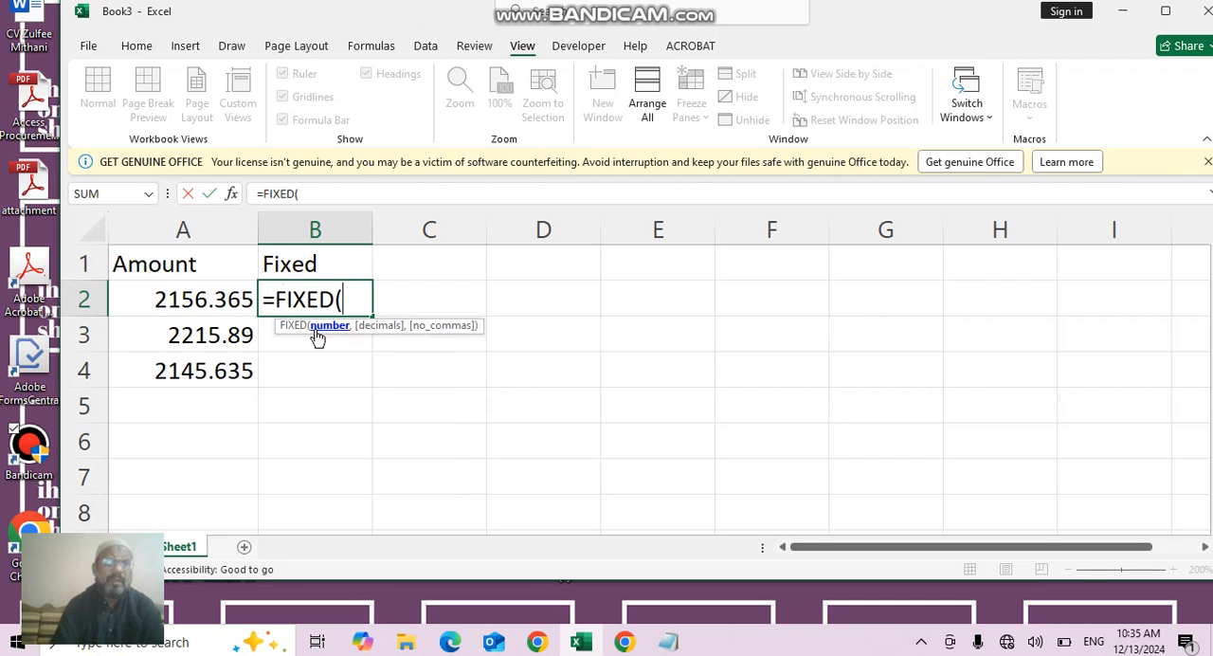
click(189, 298)
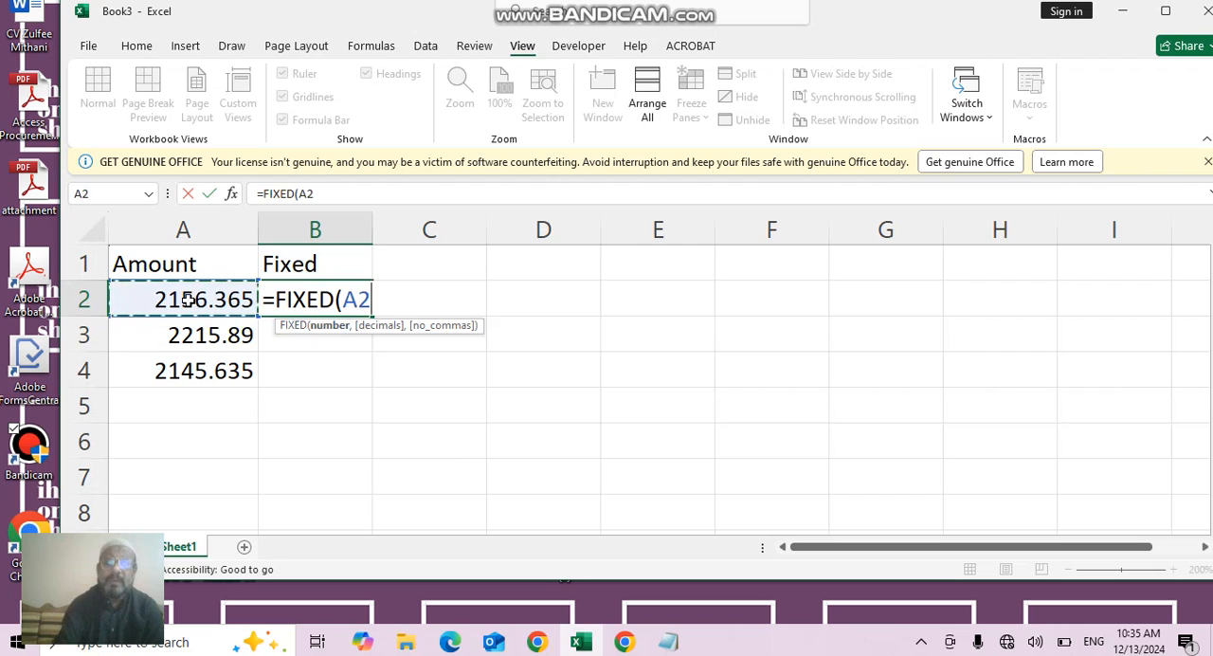
key(Return)
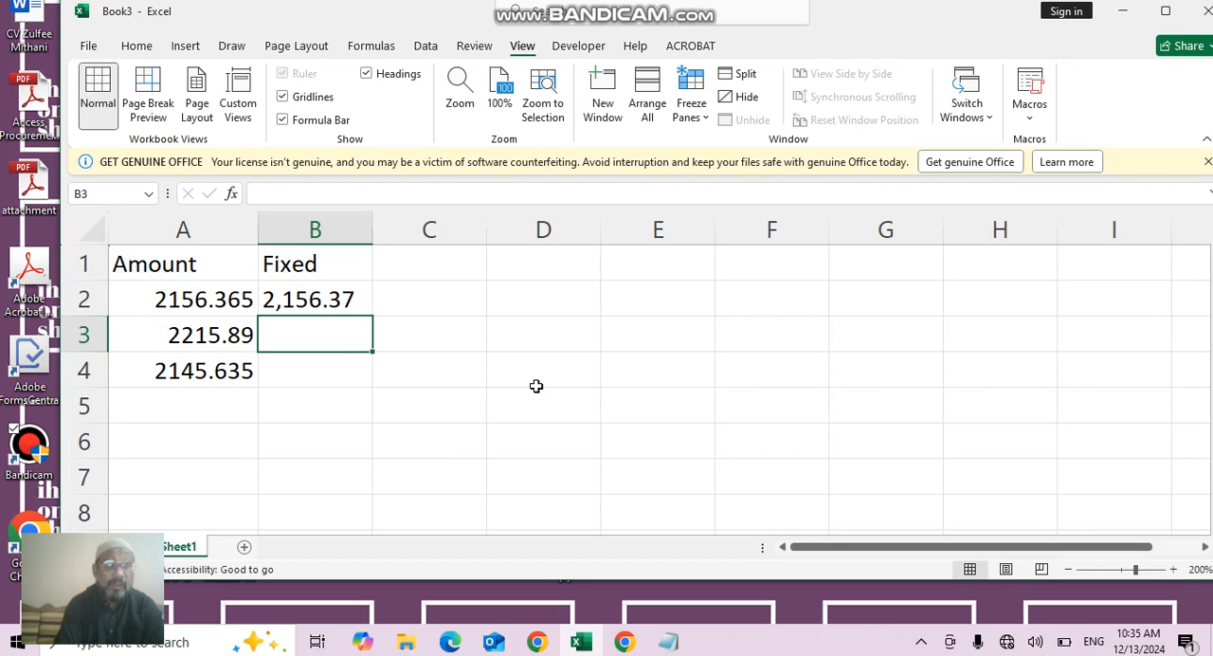
- Change the formula in B2 to =FIXED(A2,0,TRUE), rounding to zero decimals and preventing commas
key(Up)
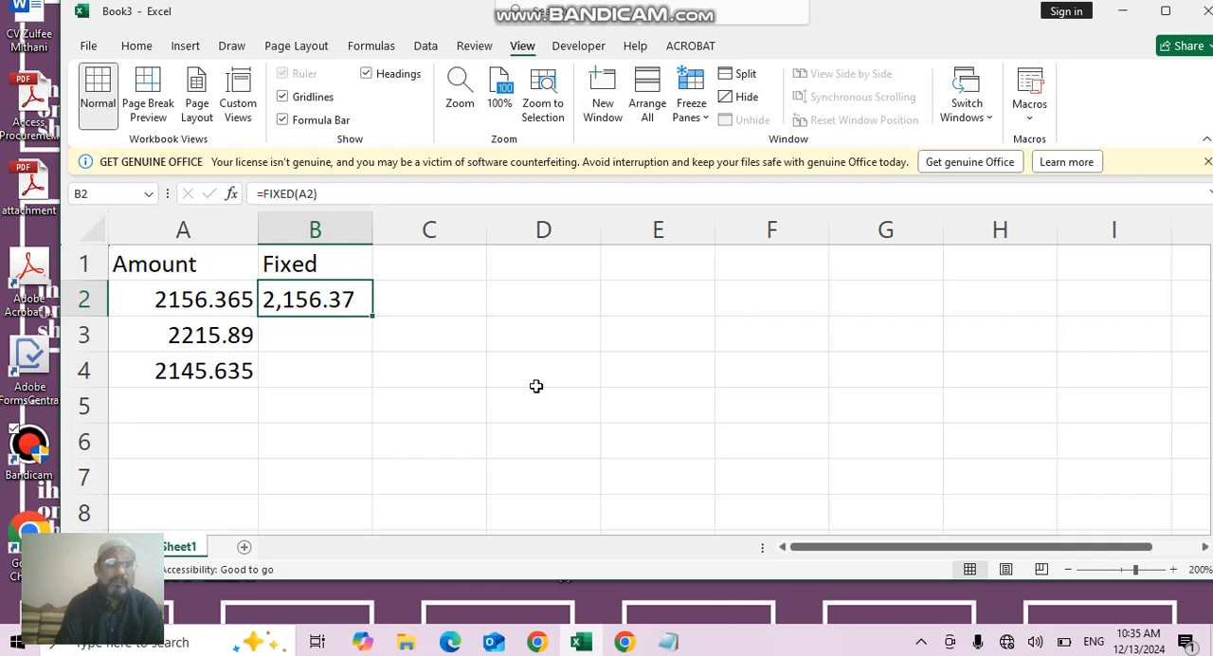
double_click(368, 301)
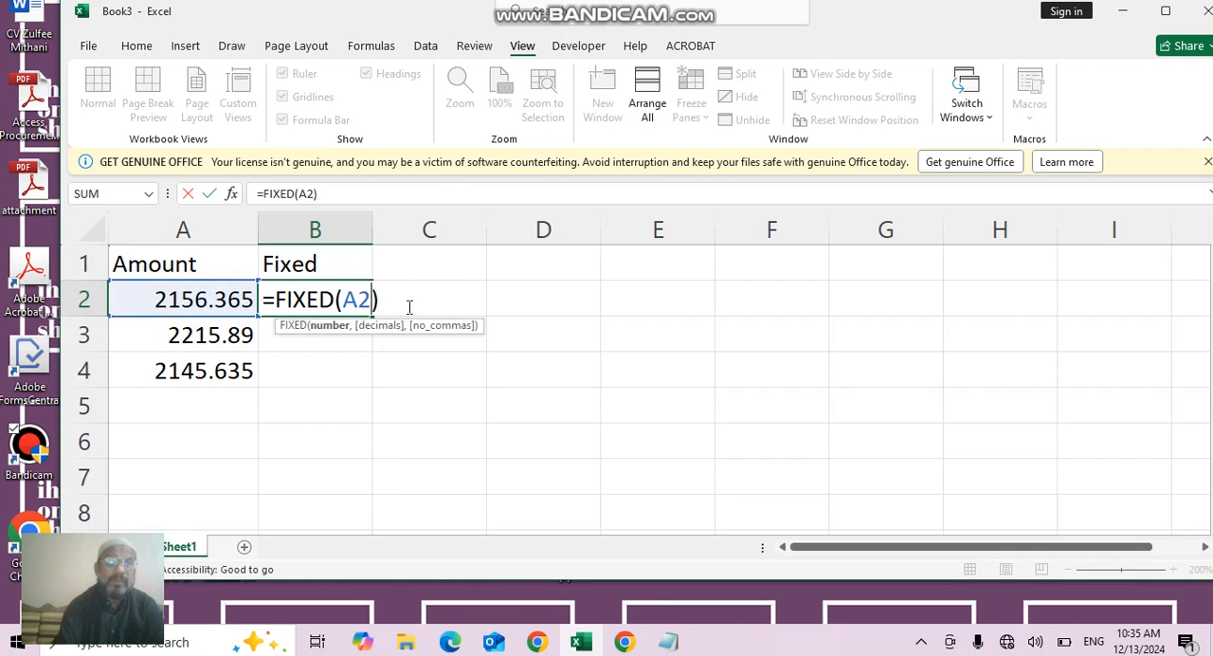
key(BackSpace)
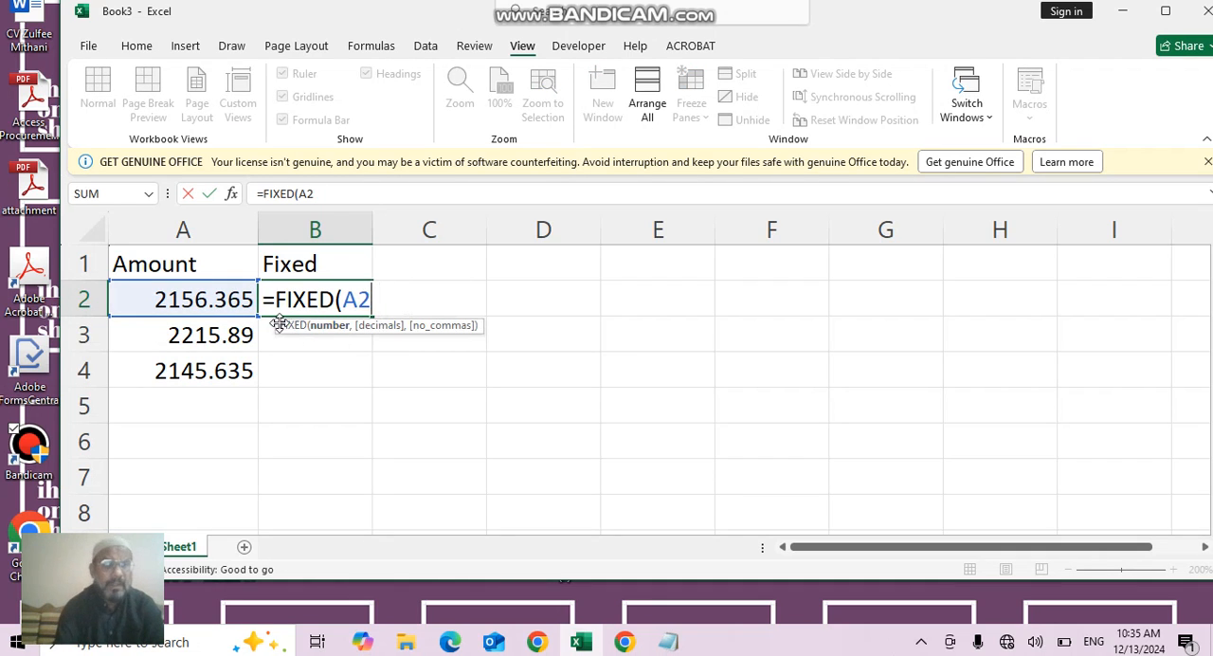
key(BackSpace)
key(BackSpace)
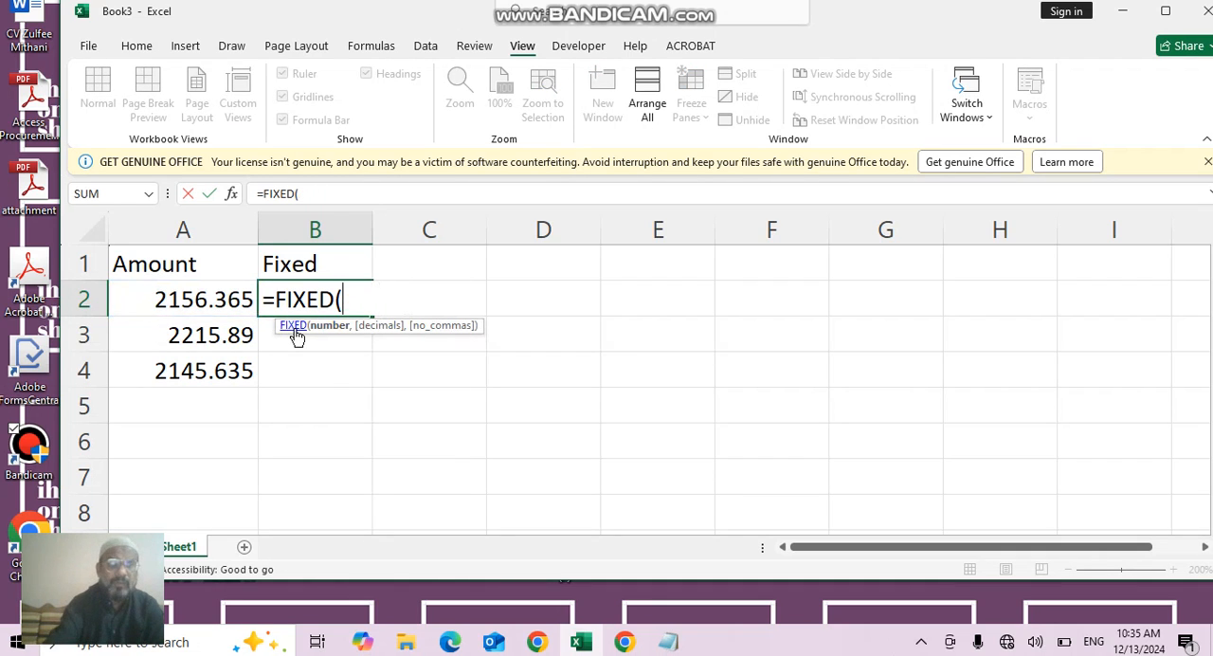
click(238, 295)
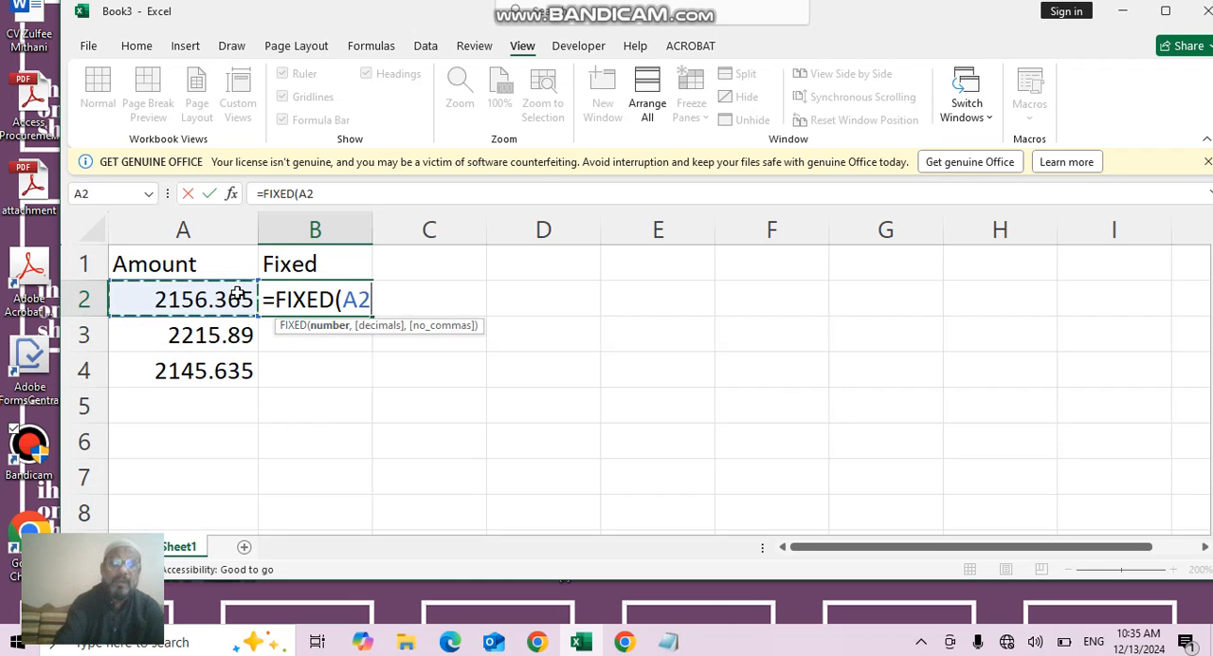
text(,)
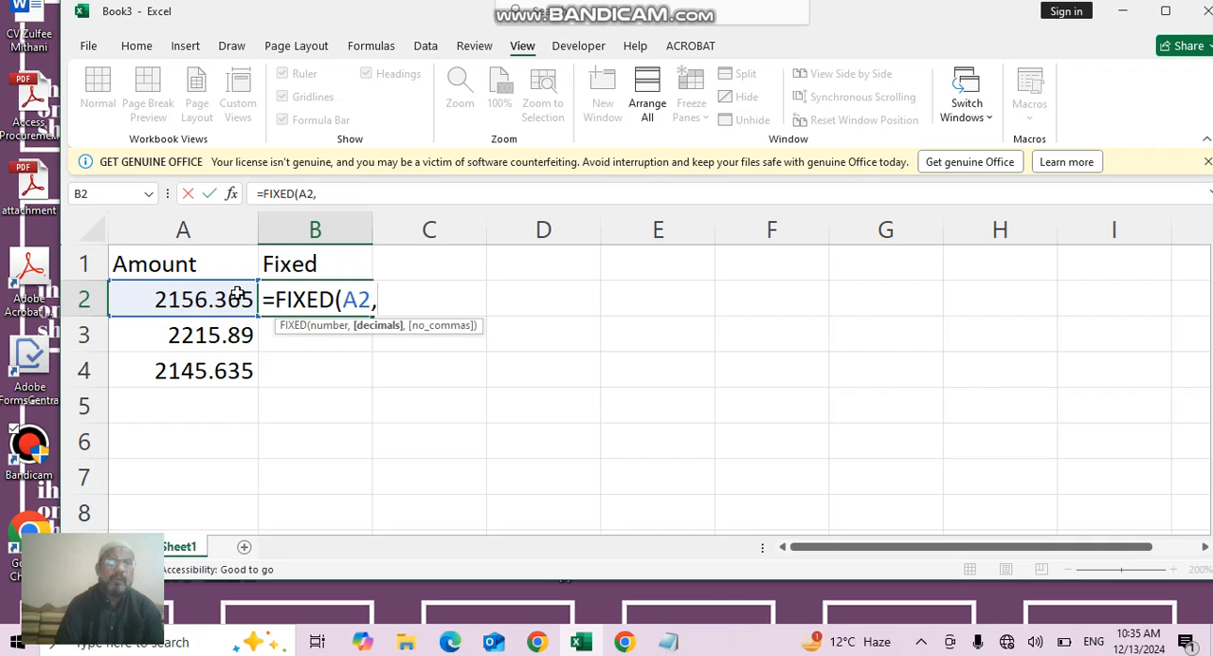
text(1)
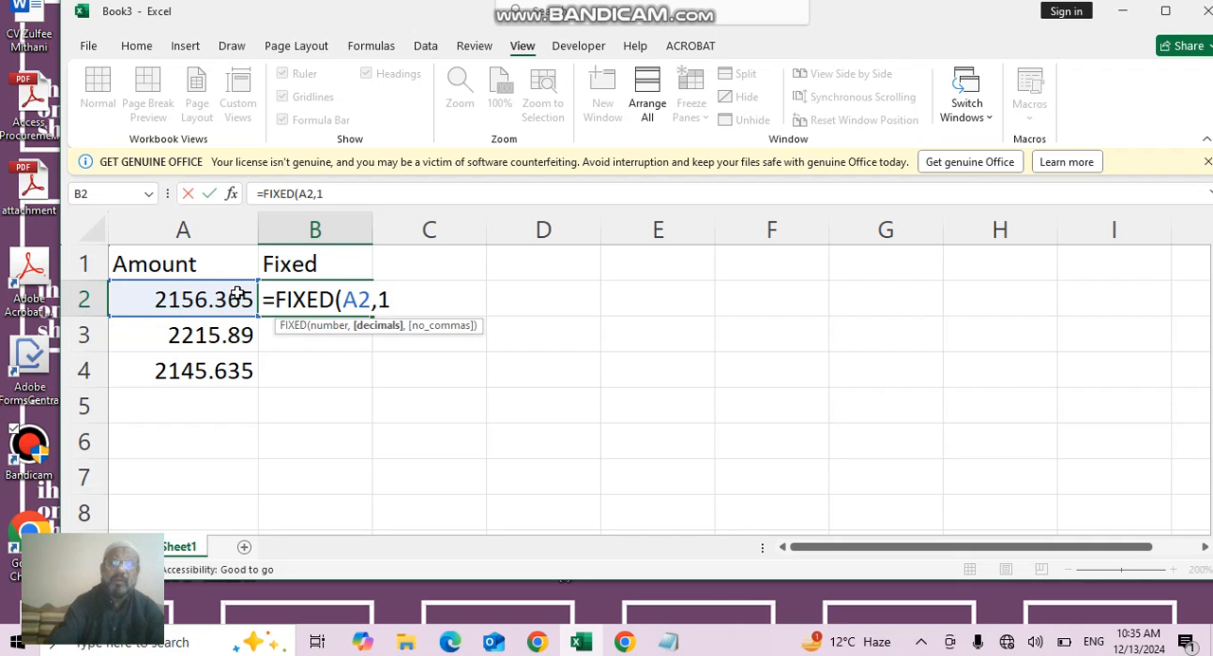
key(BackSpace)
text(0)
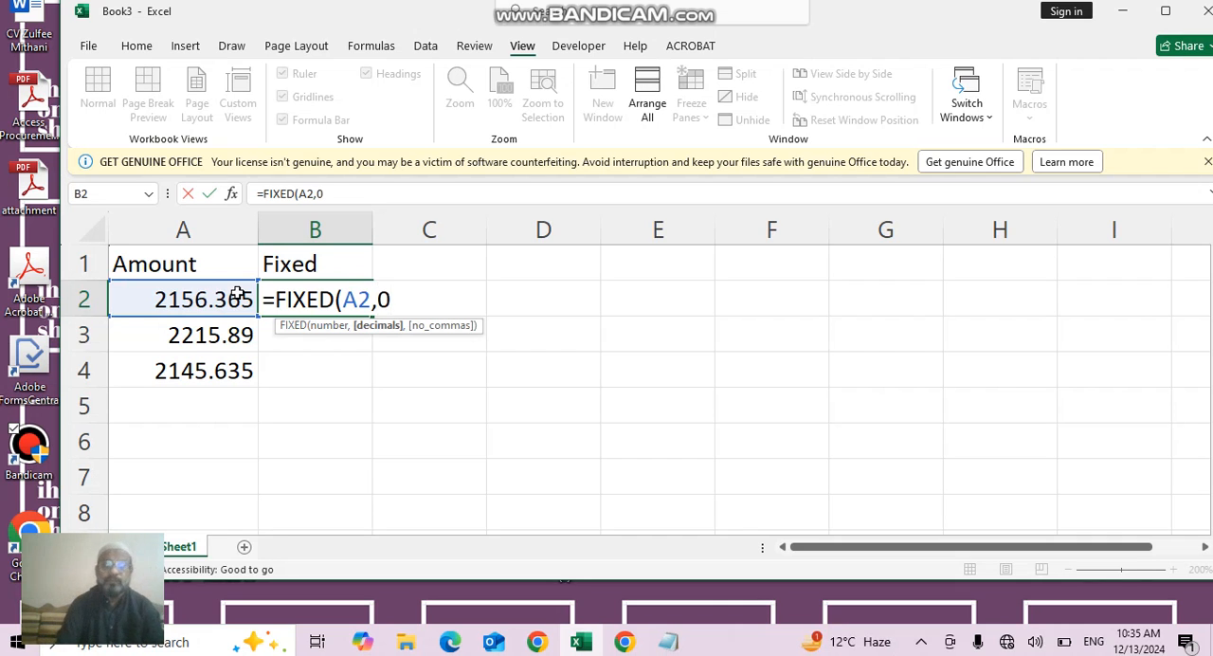
text(,)
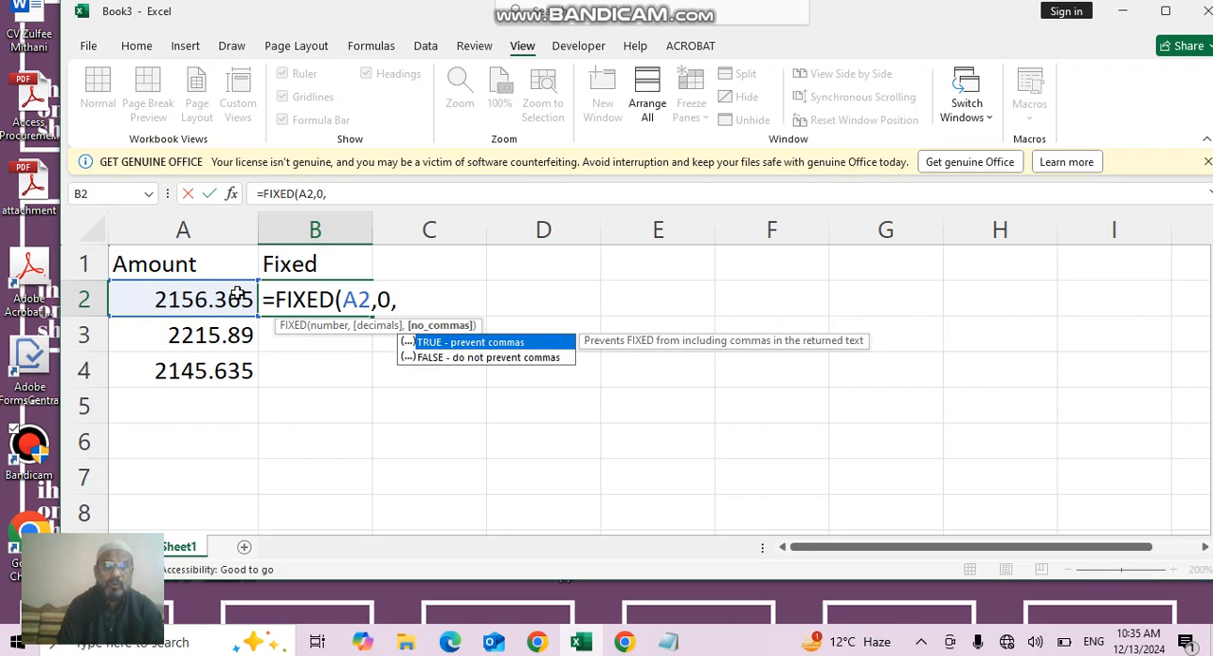
double_click(462, 343)
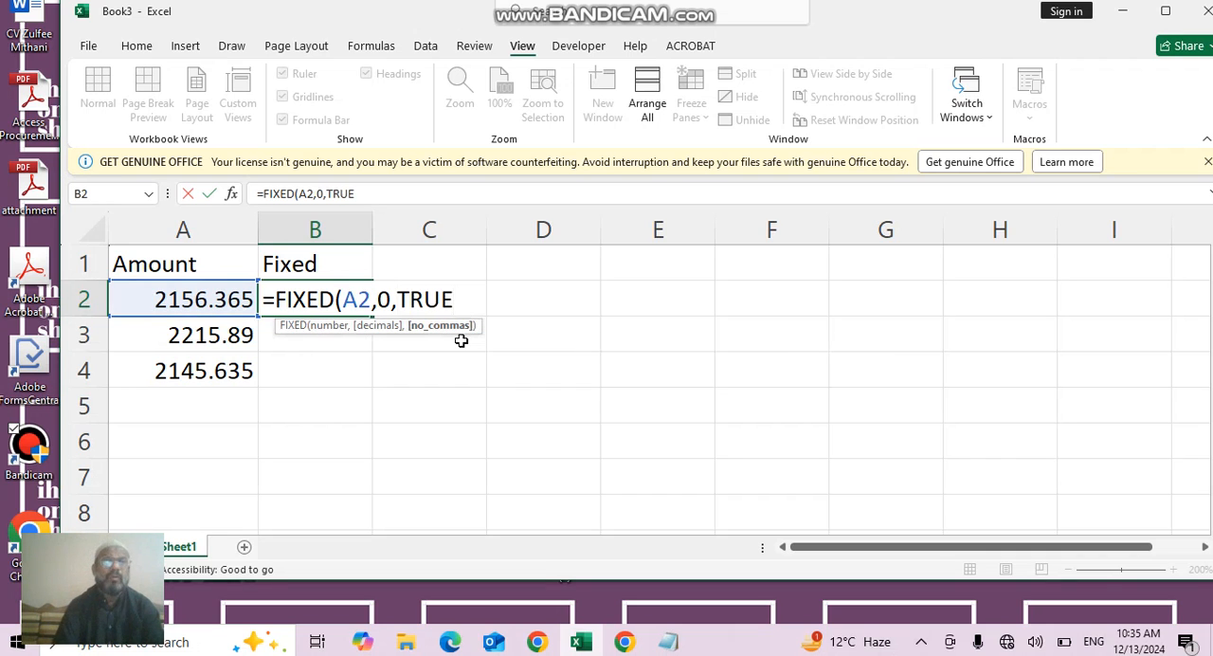
text())
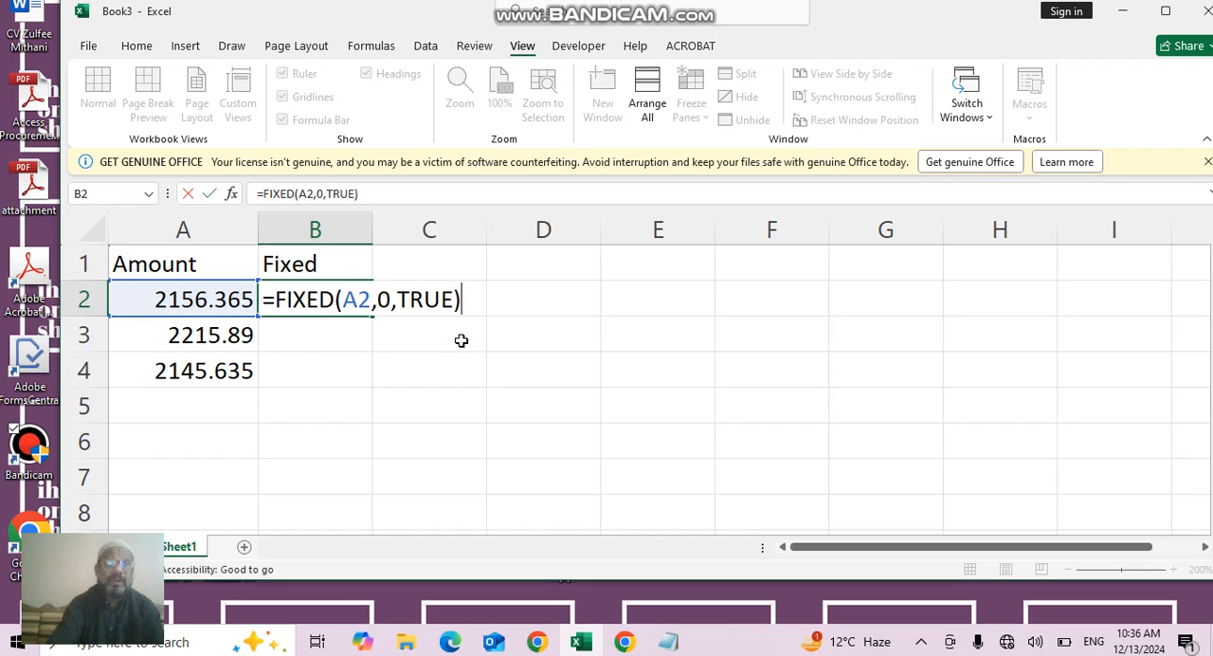
key(Return)
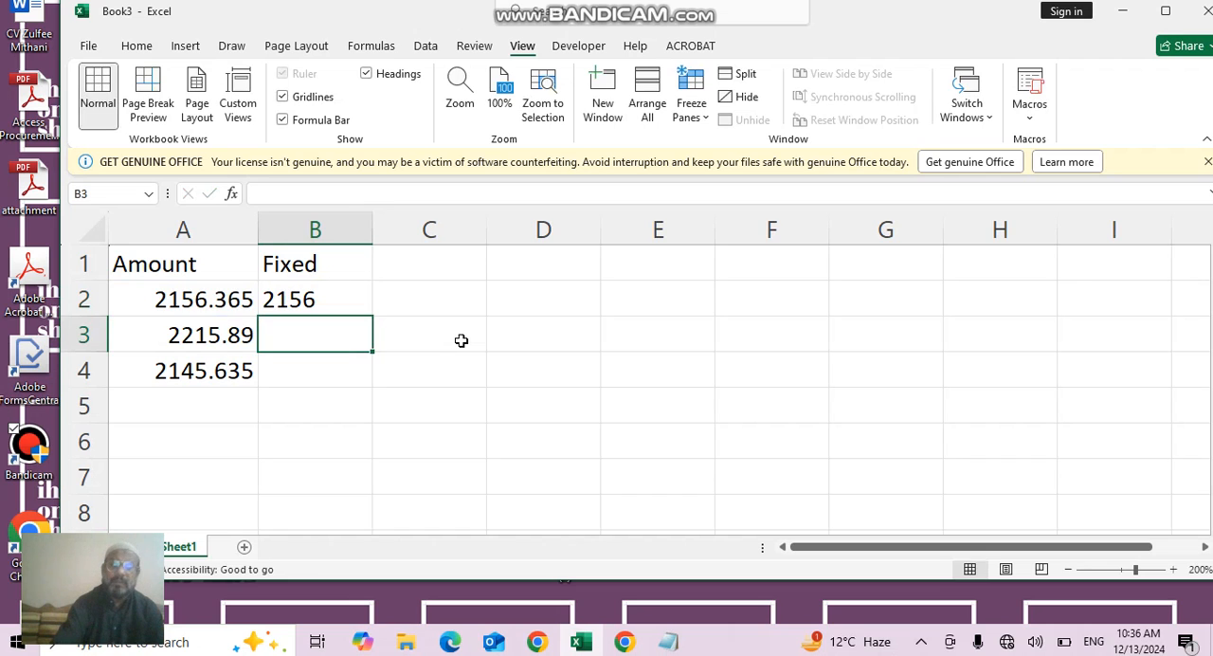
- Fill the FIXED formula from B2 down into B3
key(Up)
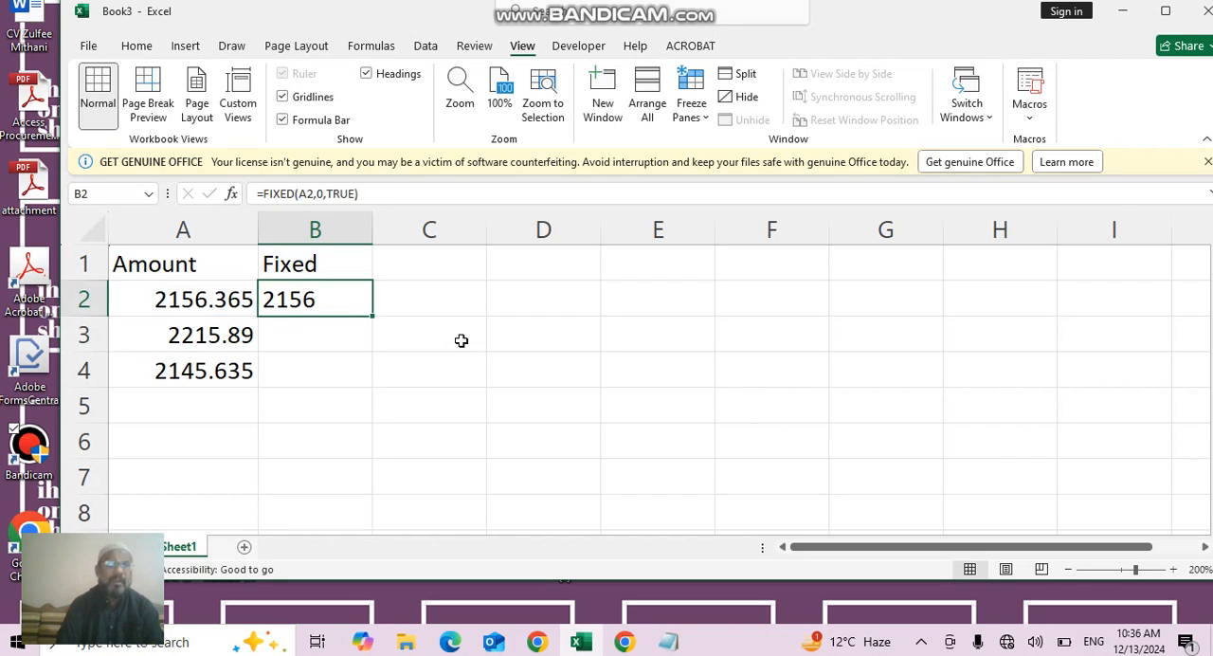
key(Down)
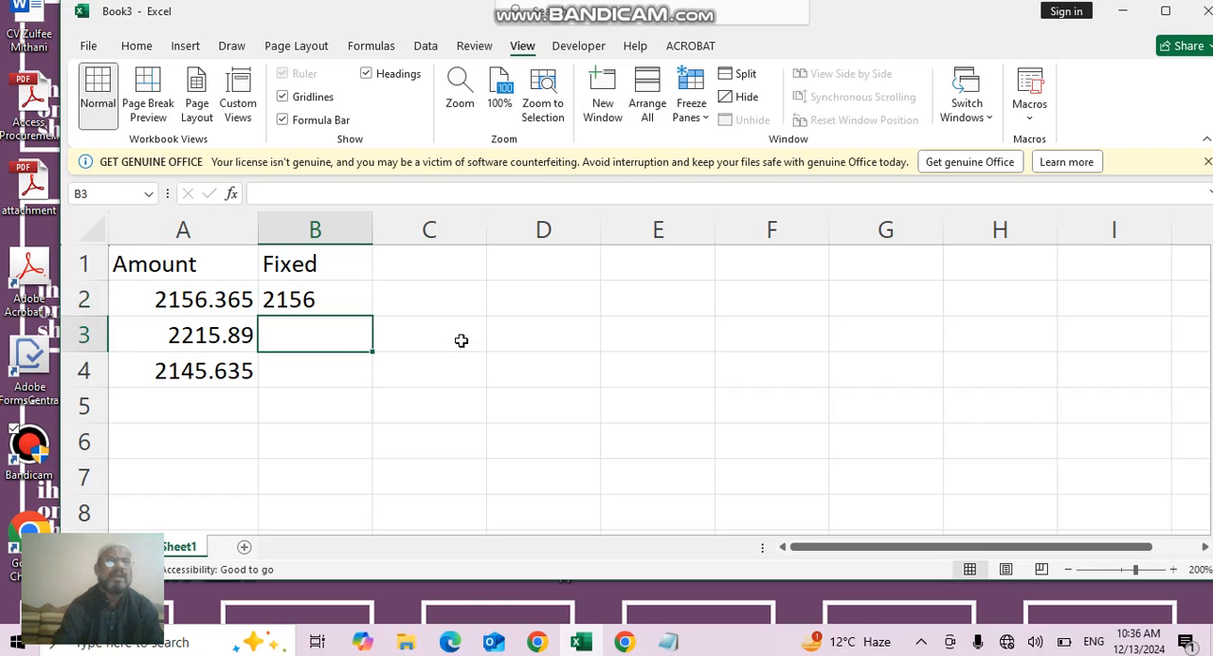
click(356, 303)
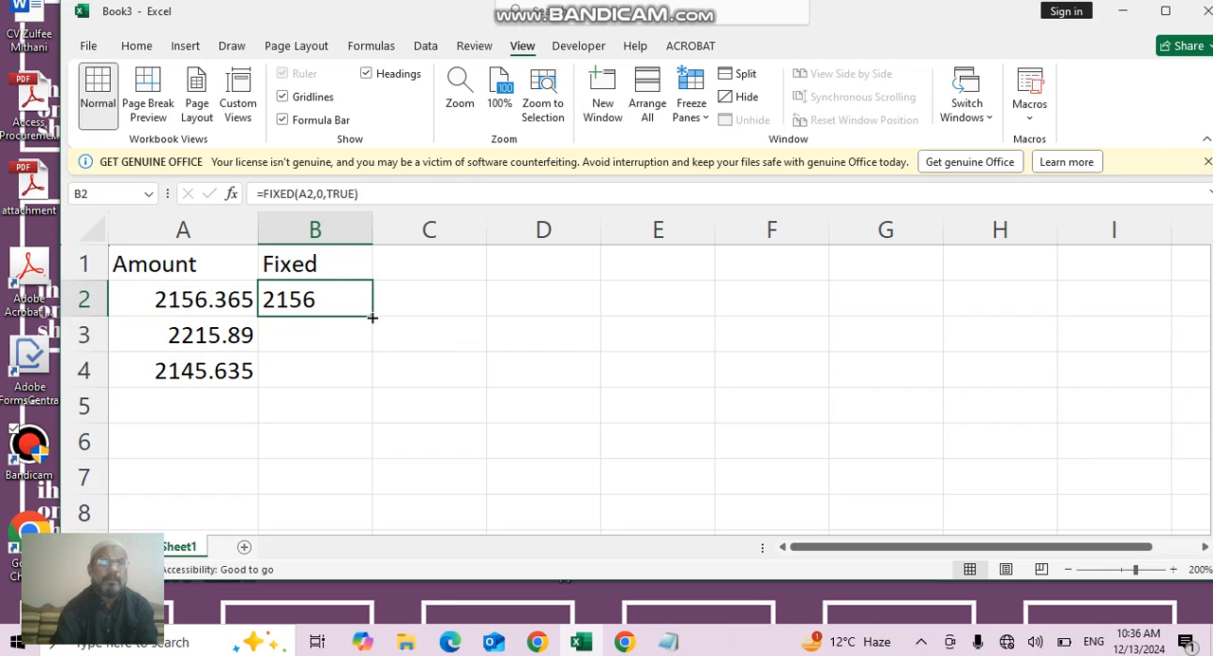
drag(372, 317, 373, 347)
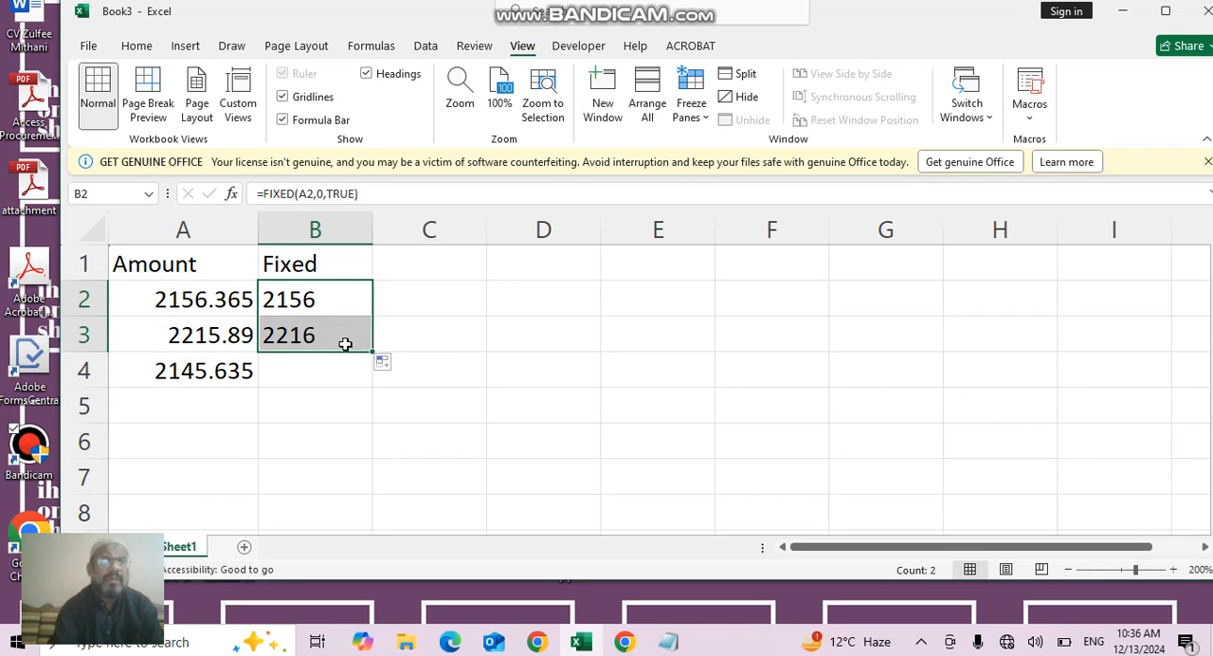
- Change the formula in B3 to =FIXED(A3,1,FALSE), rounding to one decimal and allowing commas
click(345, 344)
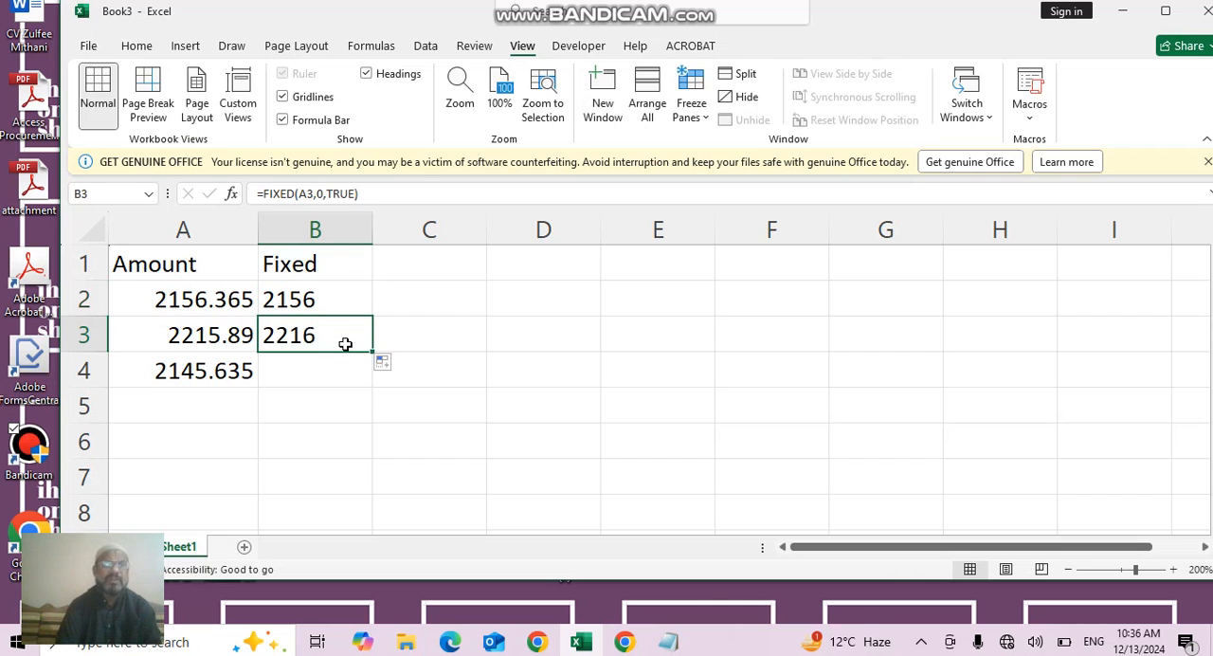
click(384, 190)
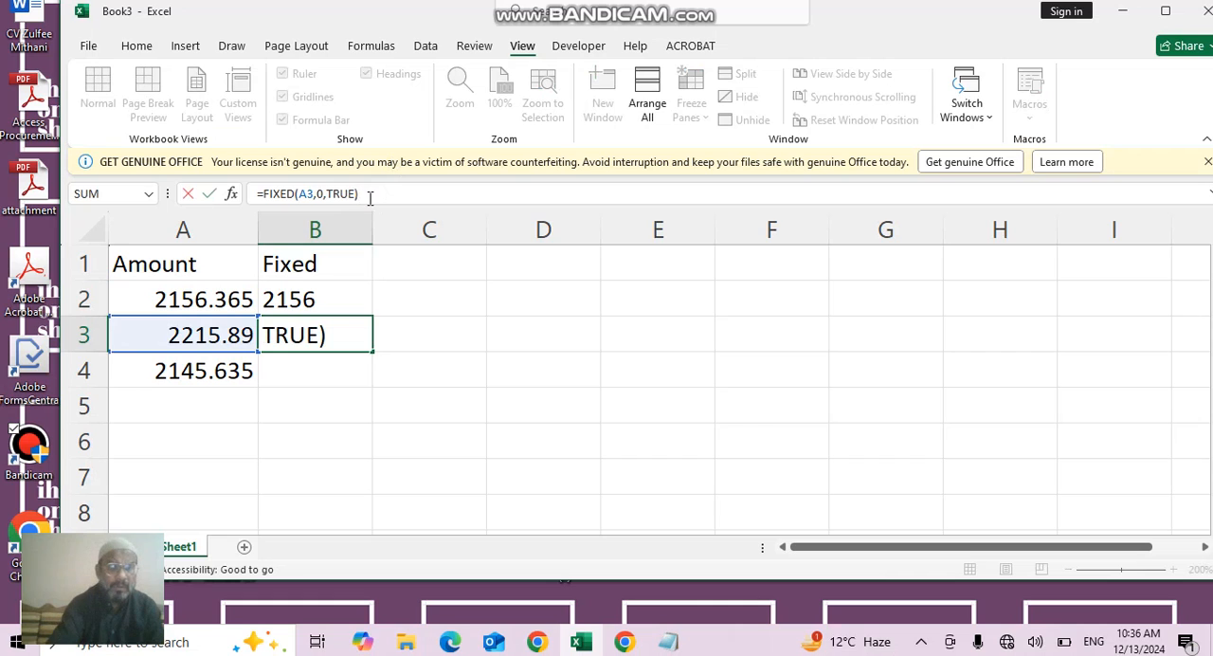
click(350, 339)
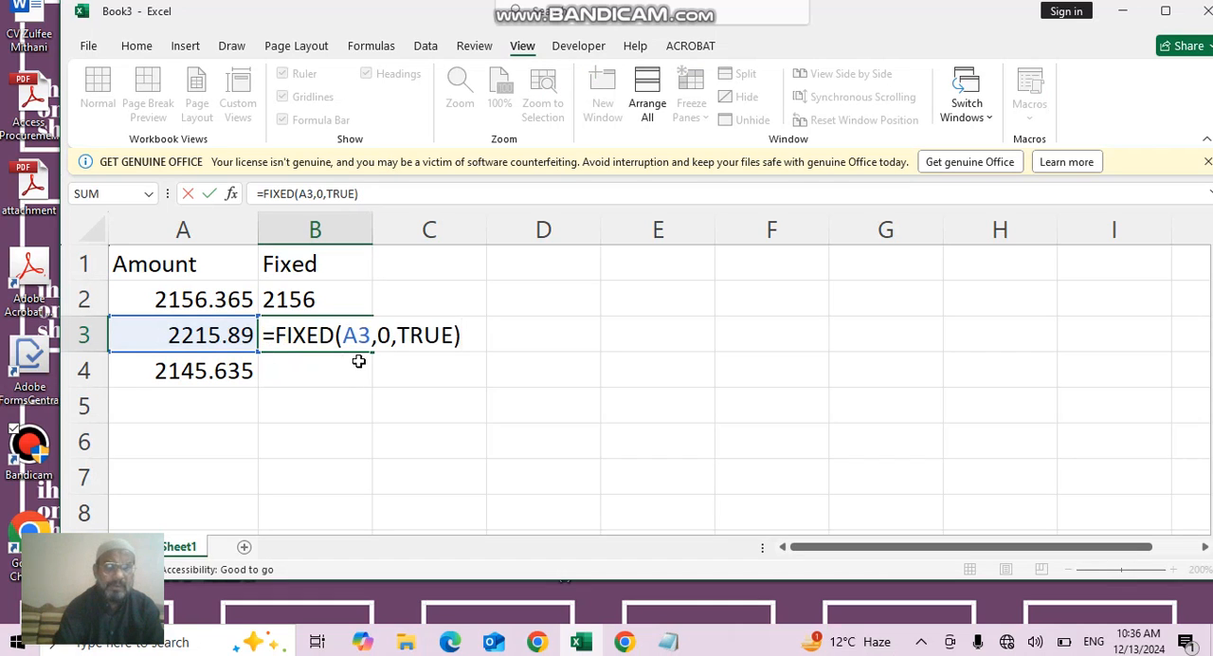
key(BackSpace)
key(BackSpace)
key(BackSpace)
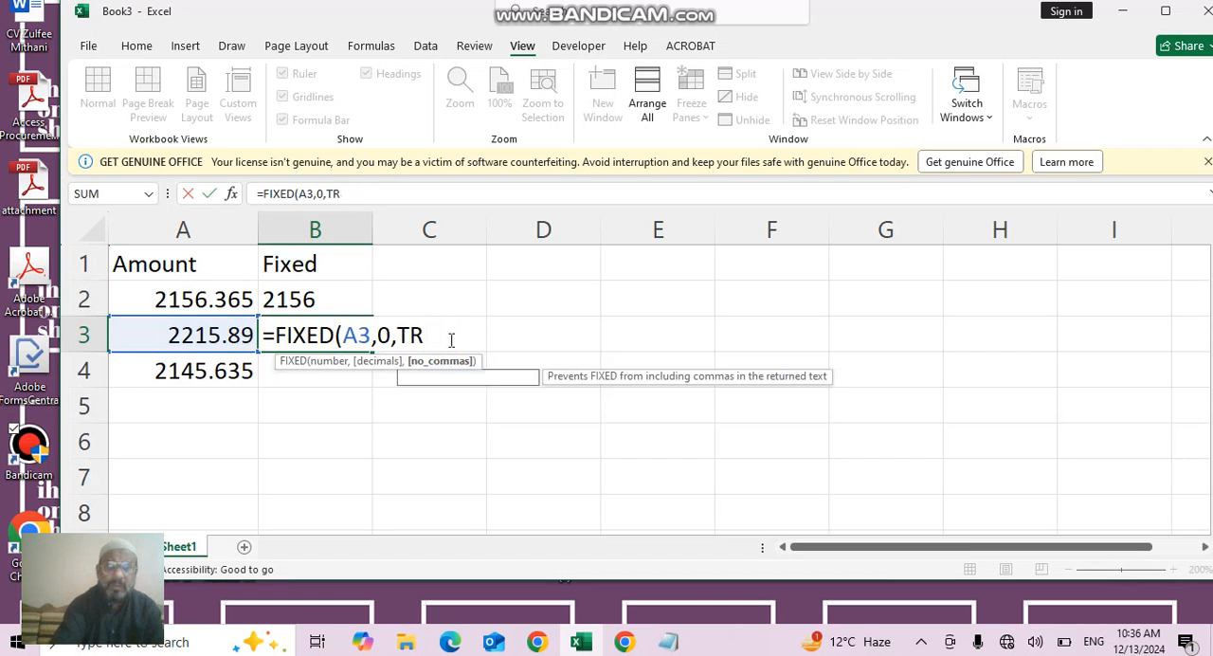
key(BackSpace)
key(BackSpace)
key(BackSpace)
key(BackSpace)
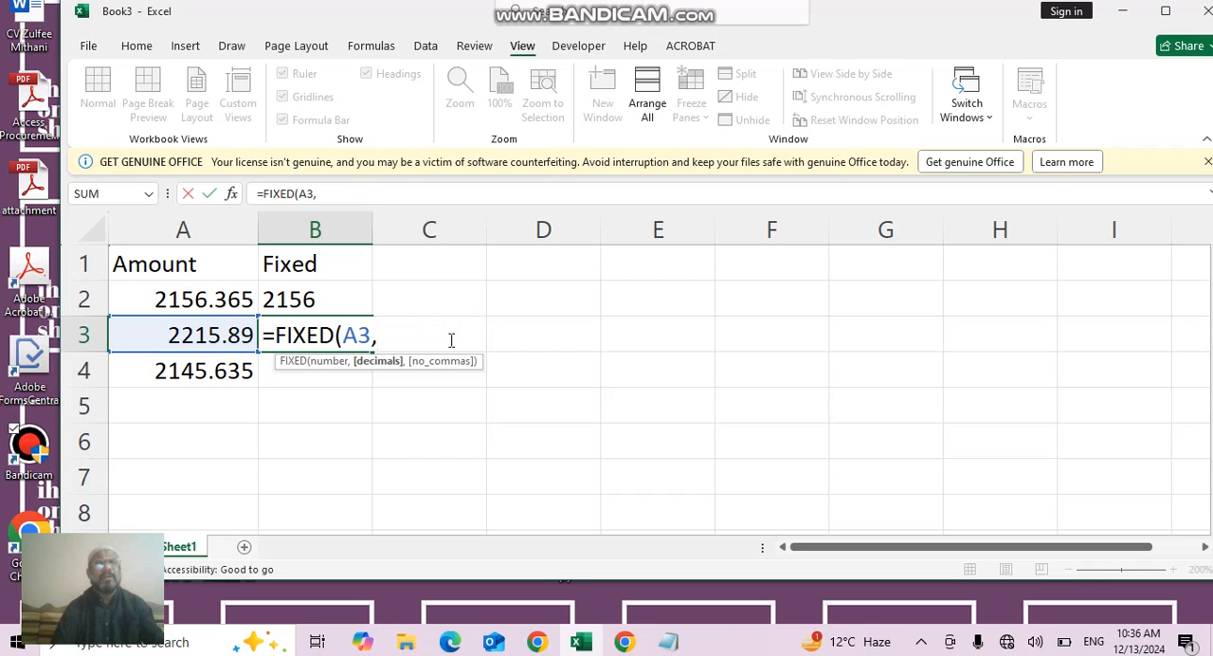
text(1)
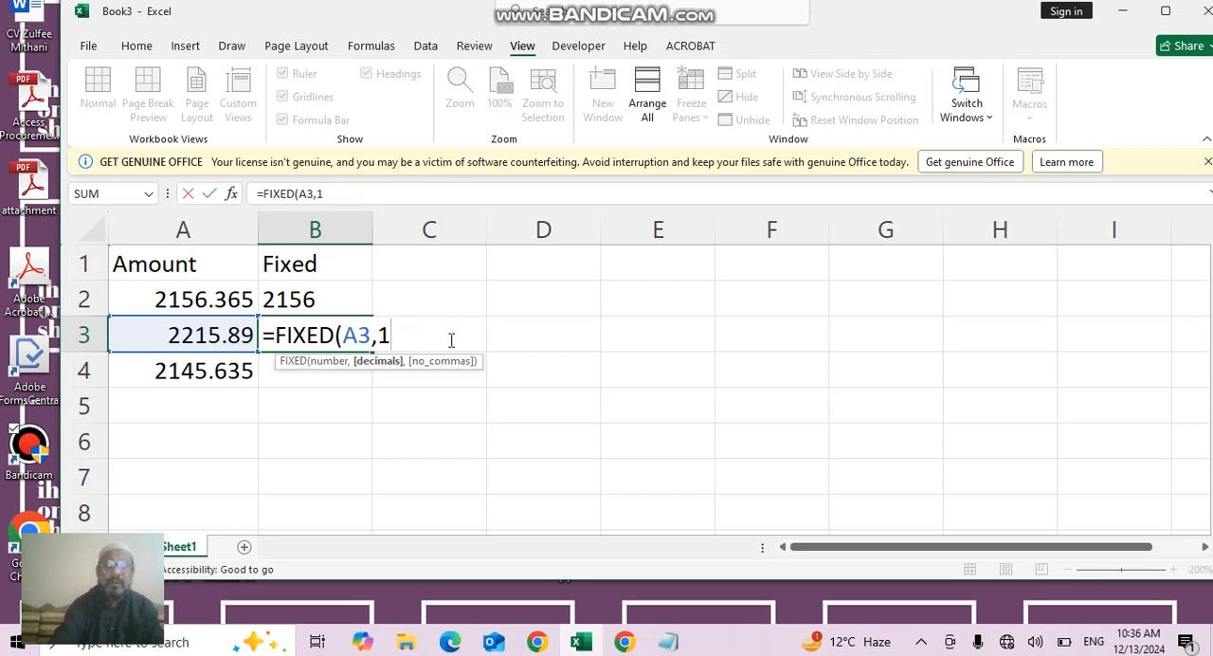
text(,)
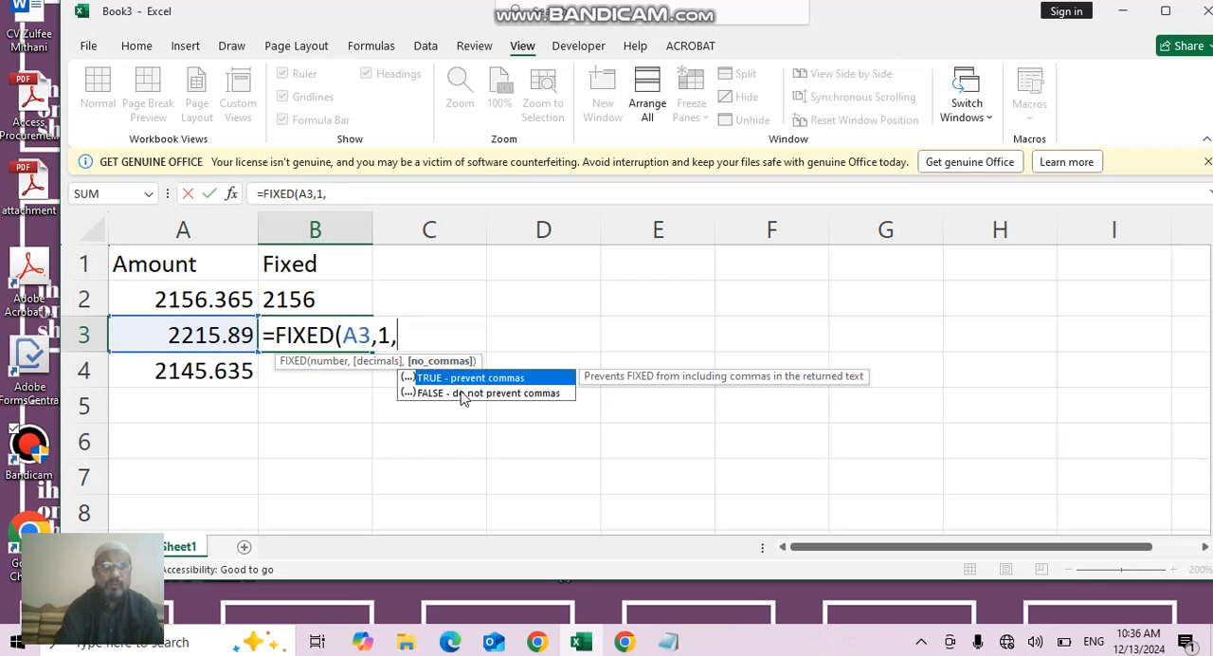
double_click(461, 394)
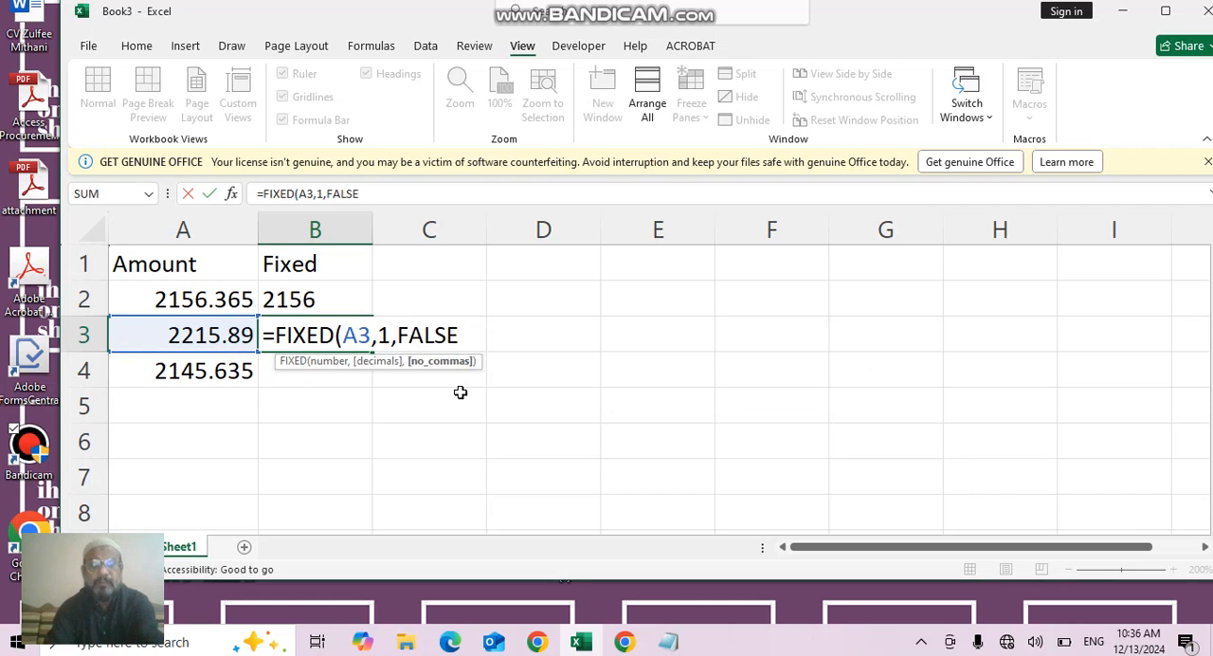
text())
key(Return)
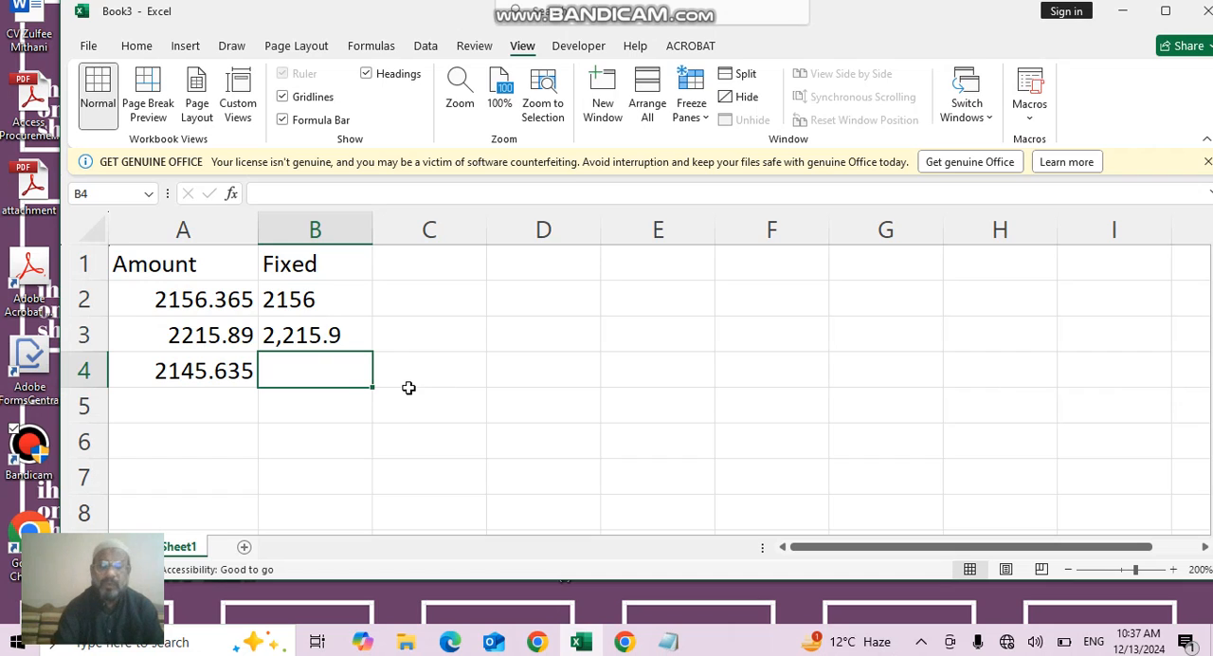
- Enter the formula =FIXED(A4,0,FALSE) in cell B4, rounding to zero decimals and allowing commas
text(=fi)
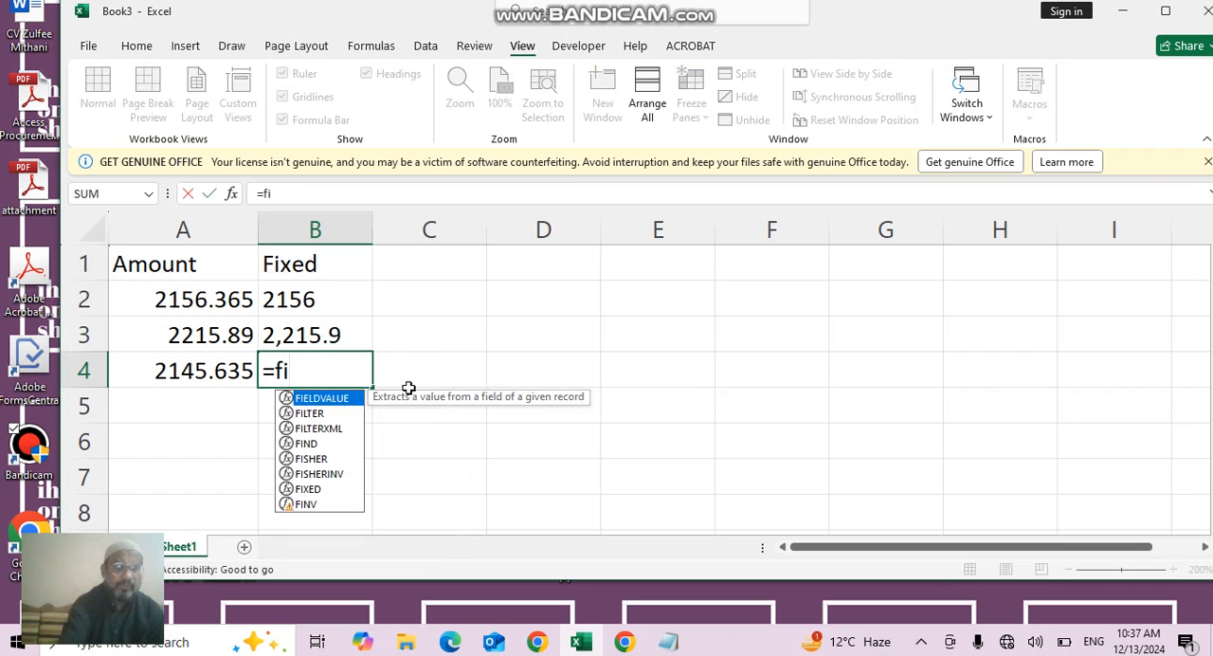
text(xed)
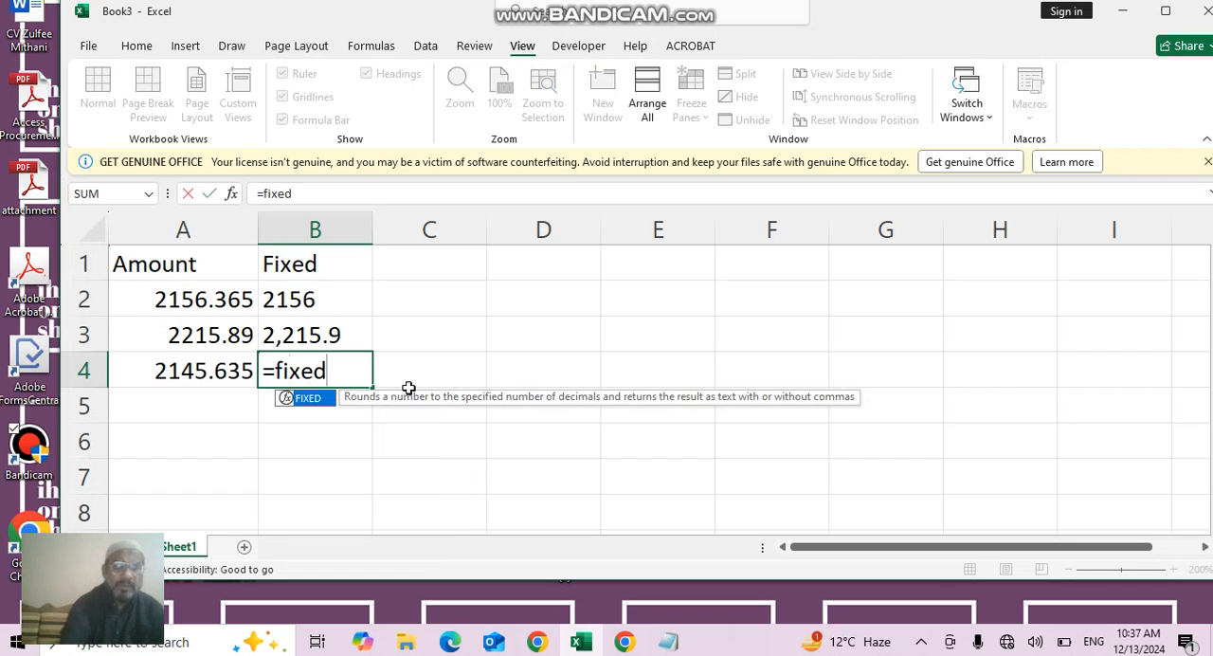
double_click(309, 398)
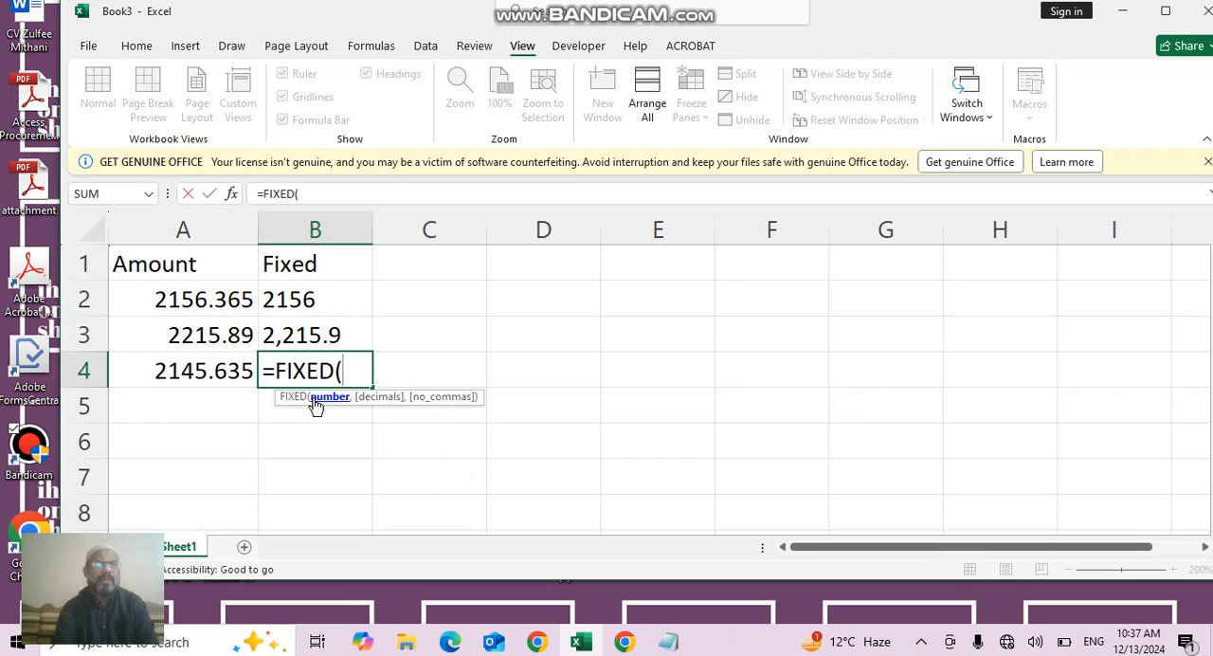
click(204, 369)
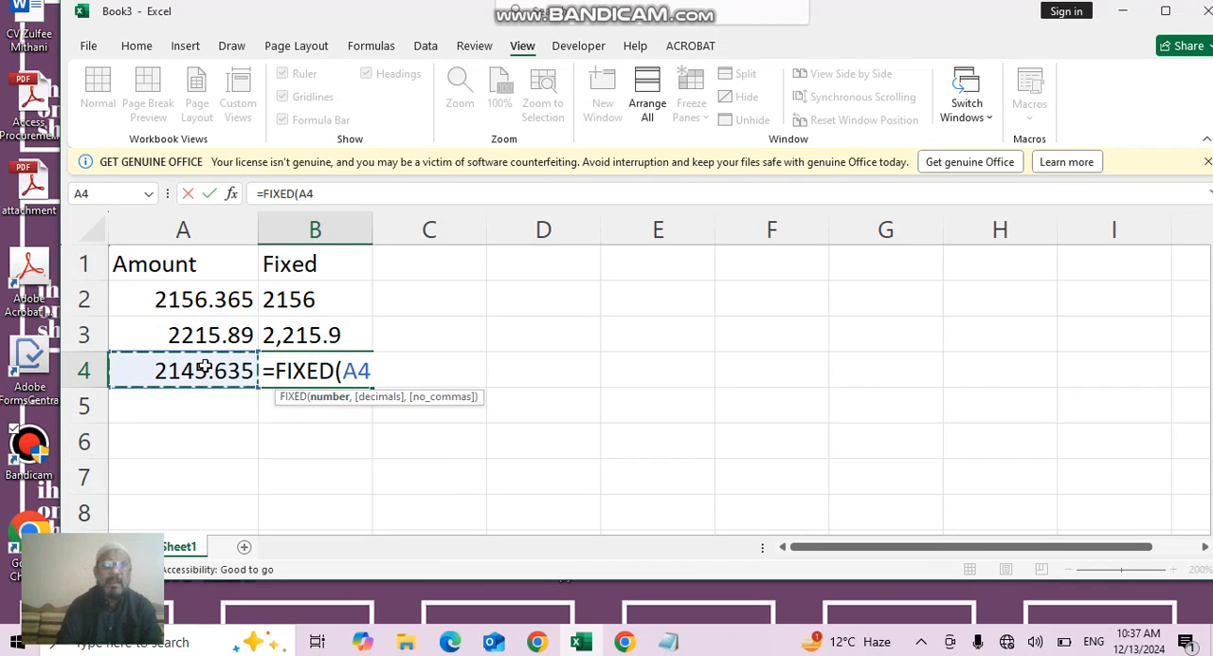
text(.0)
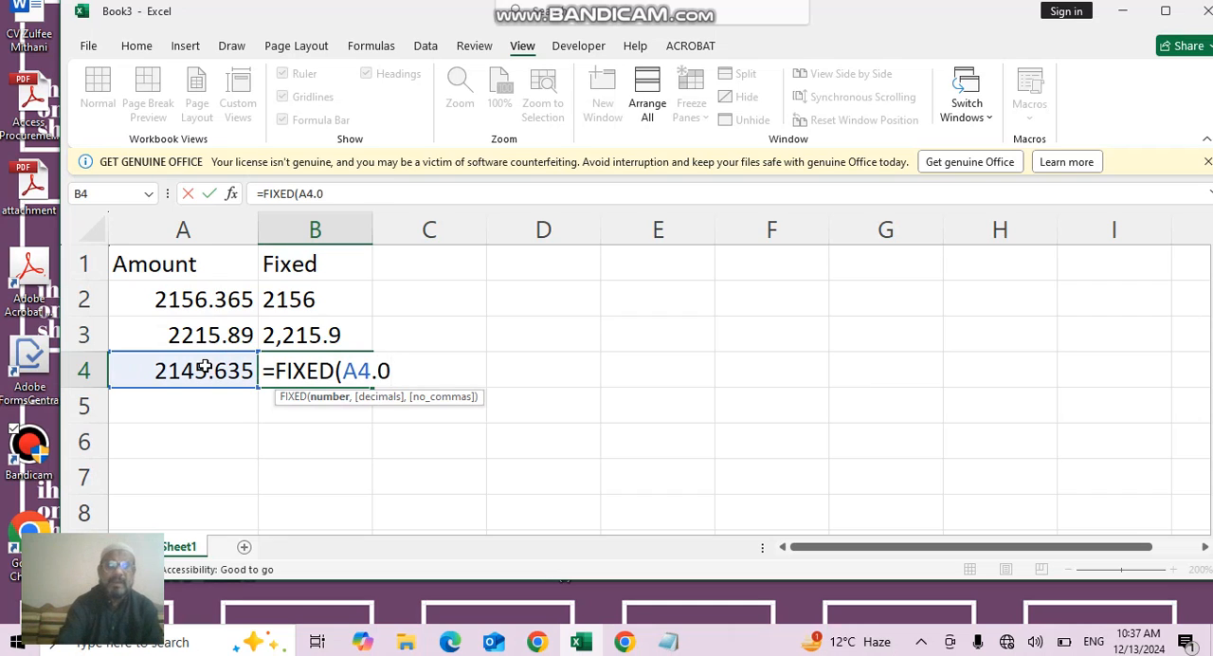
text(,)
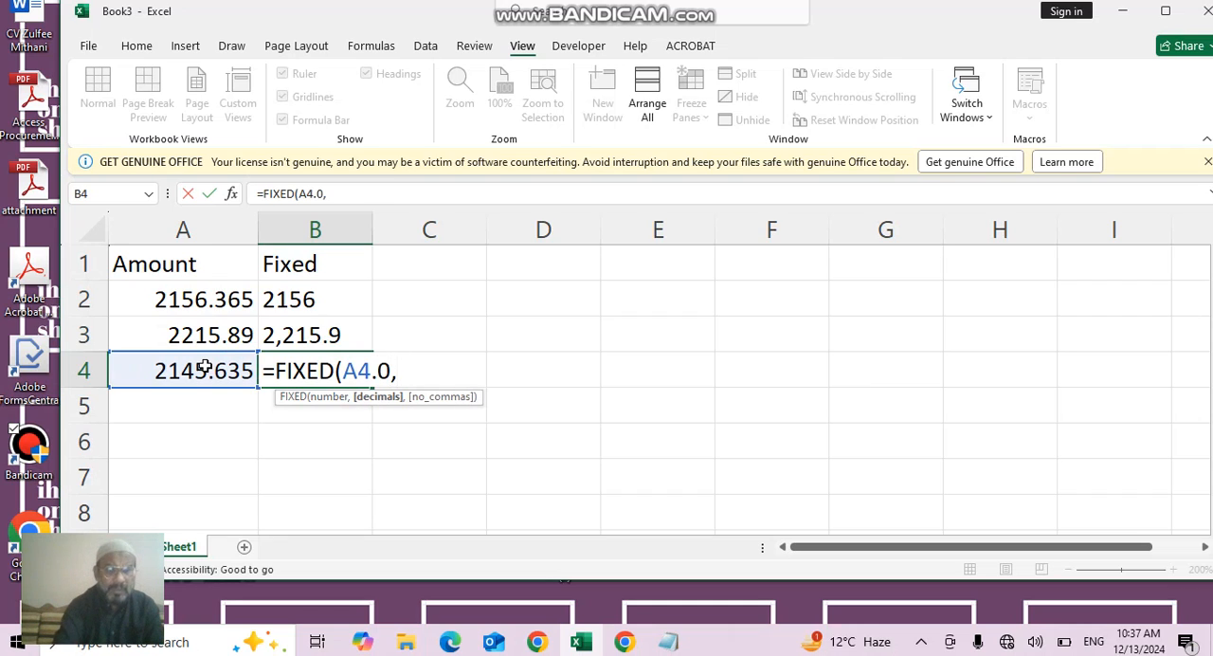
key(BackSpace)
key(BackSpace)
key(BackSpace)
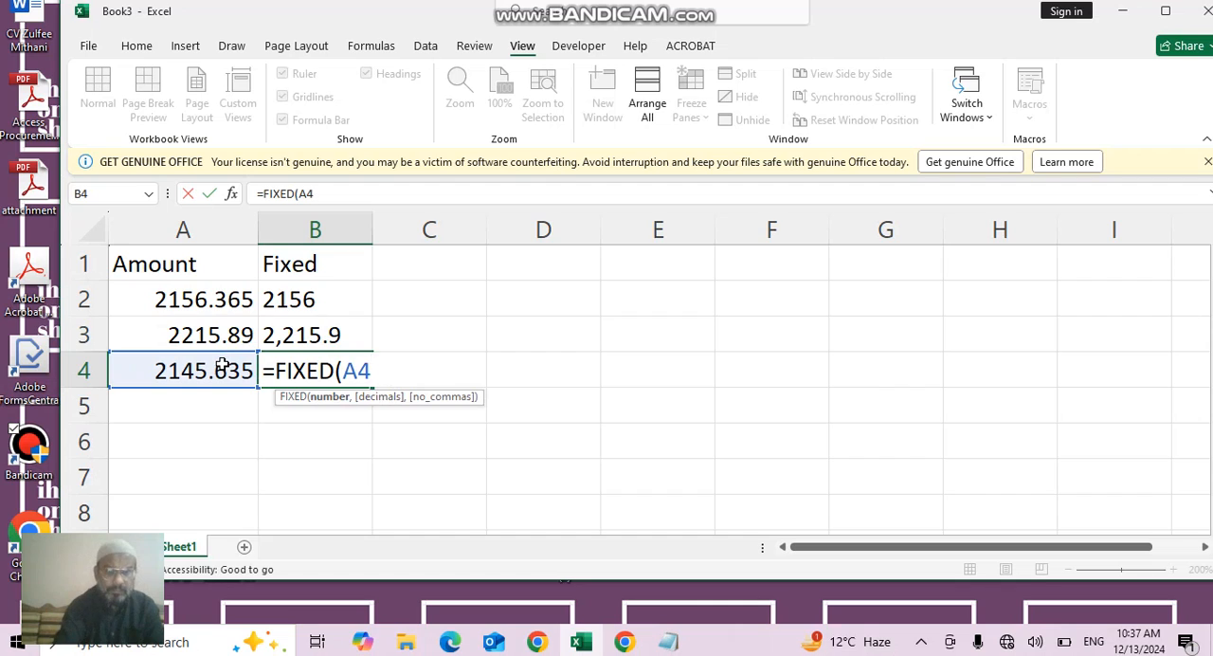
text(,0,)
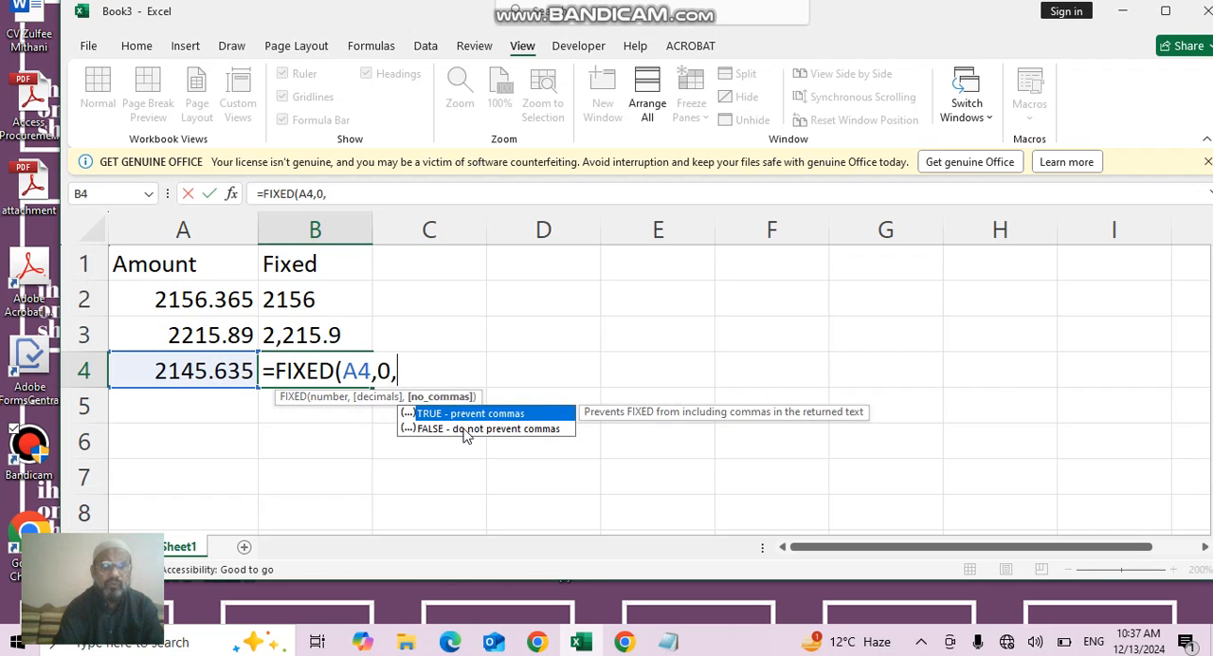
double_click(465, 429)
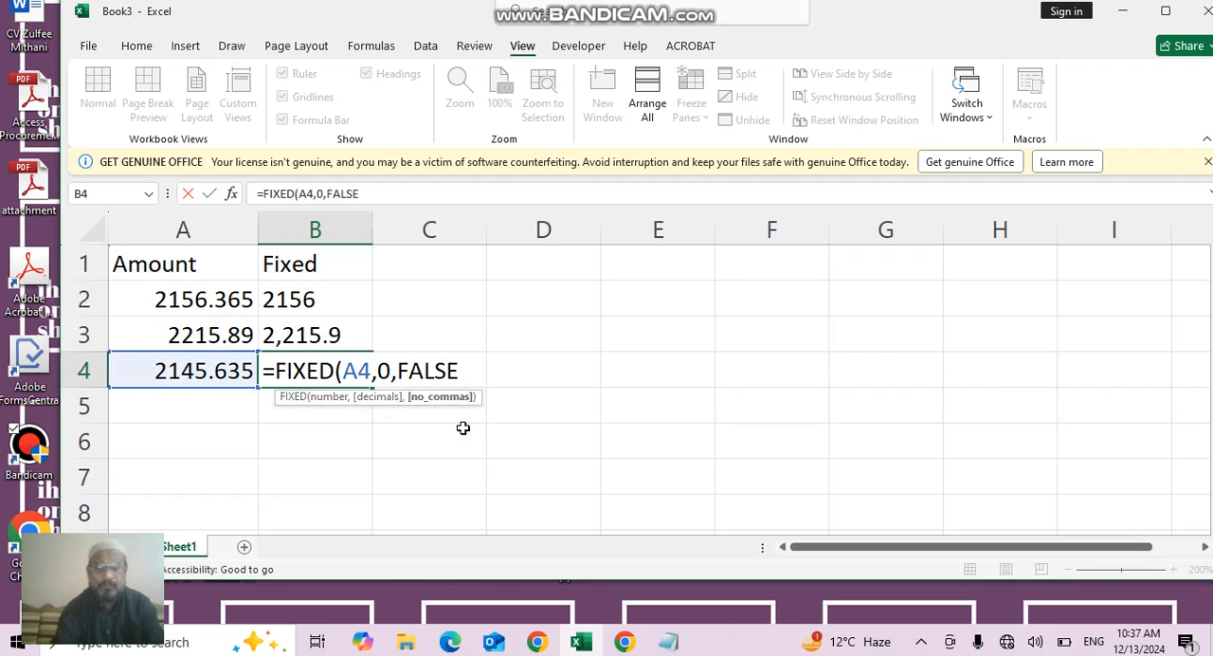
key(Return)
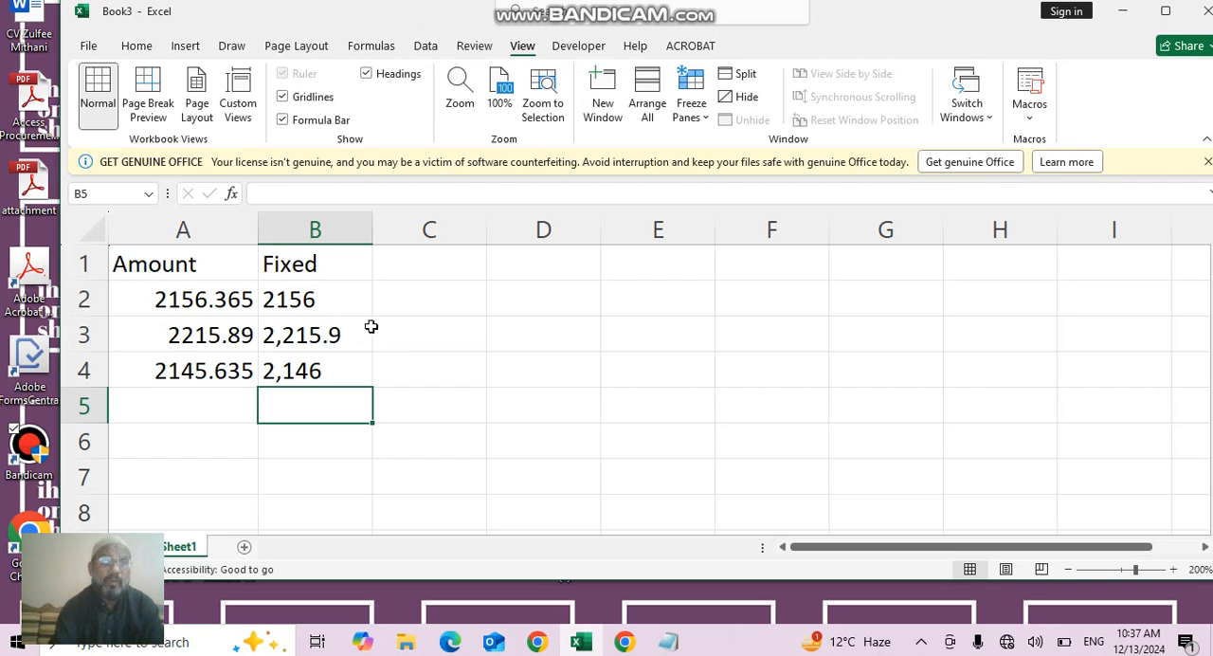
- Edit the decimals argument of the FIXED formula in B3 so the amount is rounded to two decimals with commas
double_click(357, 301)
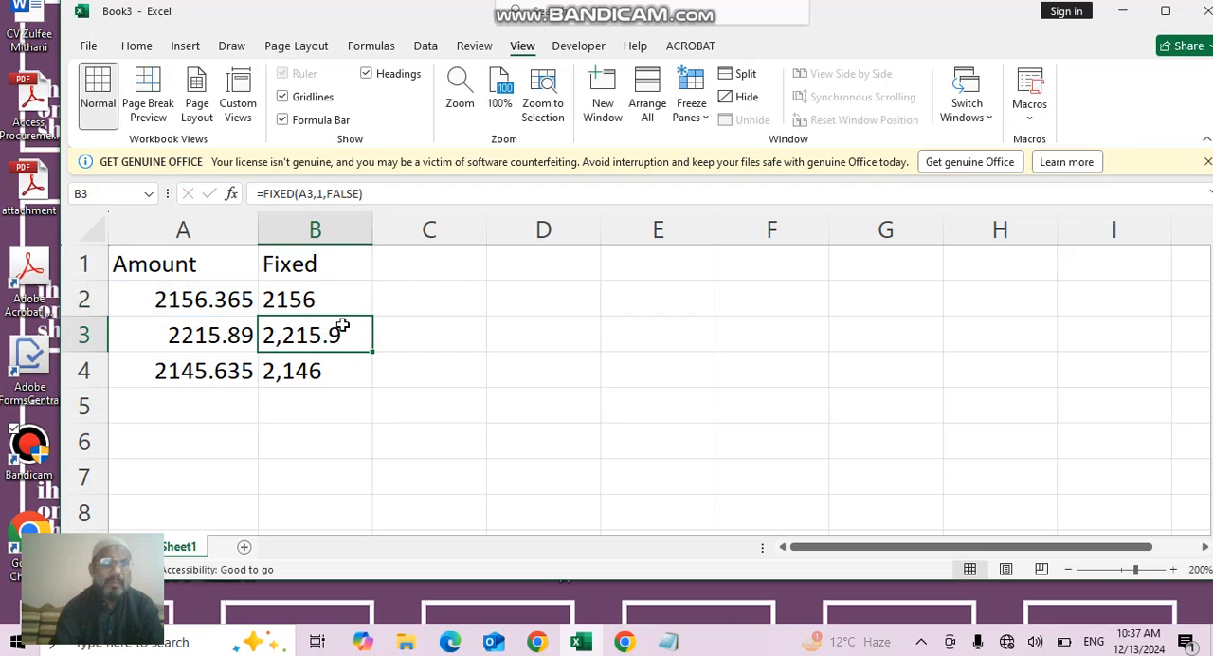
double_click(338, 337)
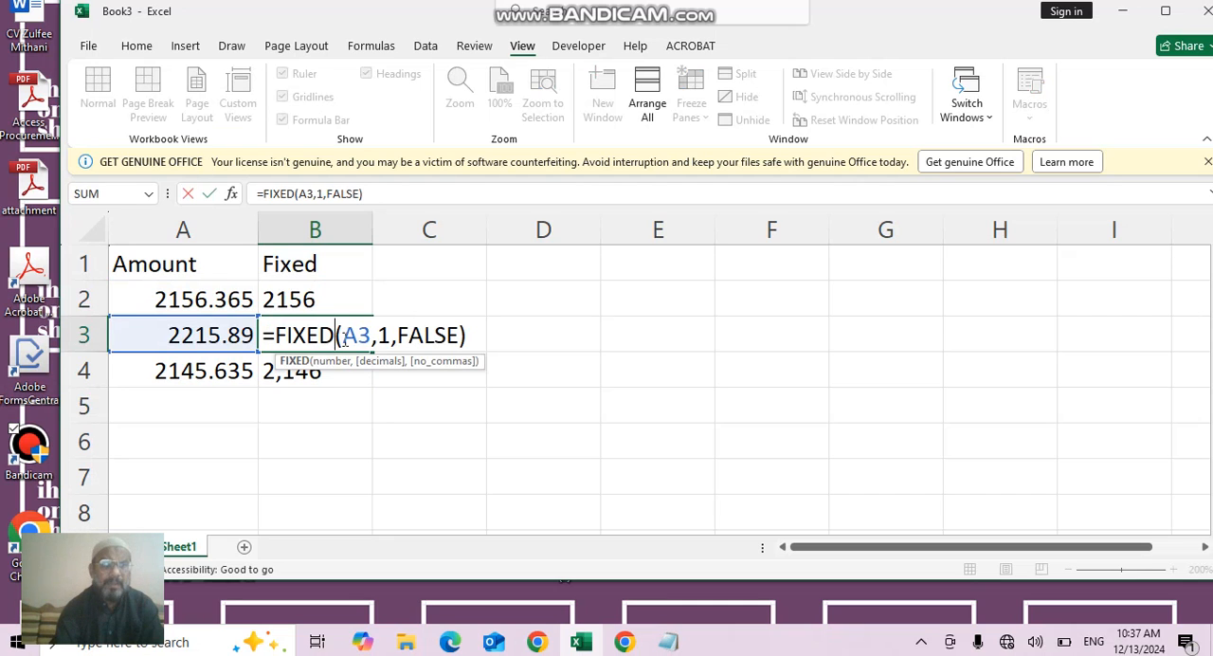
click(388, 338)
key(BackSpace)
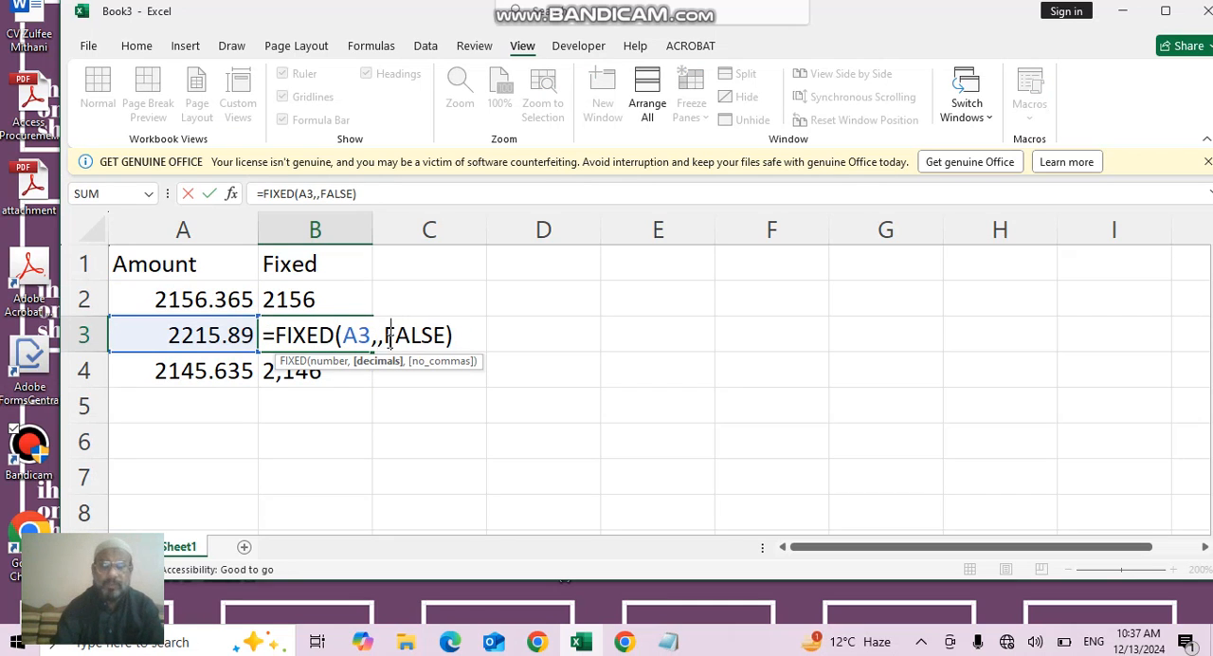
key(Return)
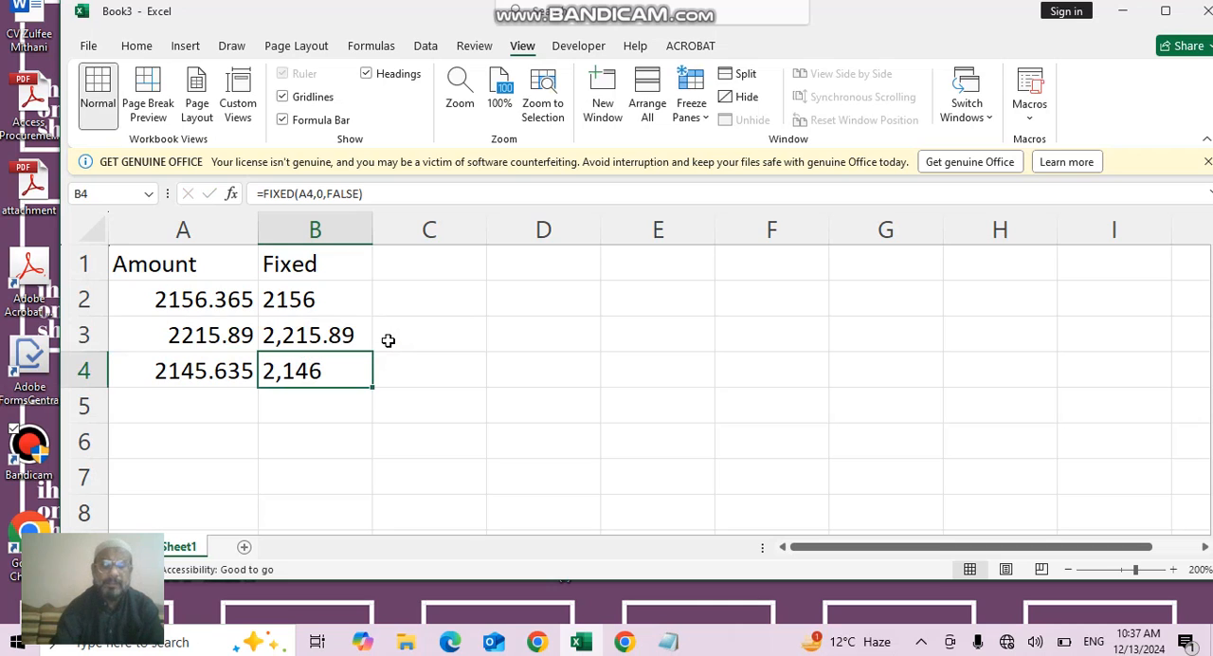
- Review the arguments of the FIXED formula in cell B4
key(Up)
double_click(316, 373)
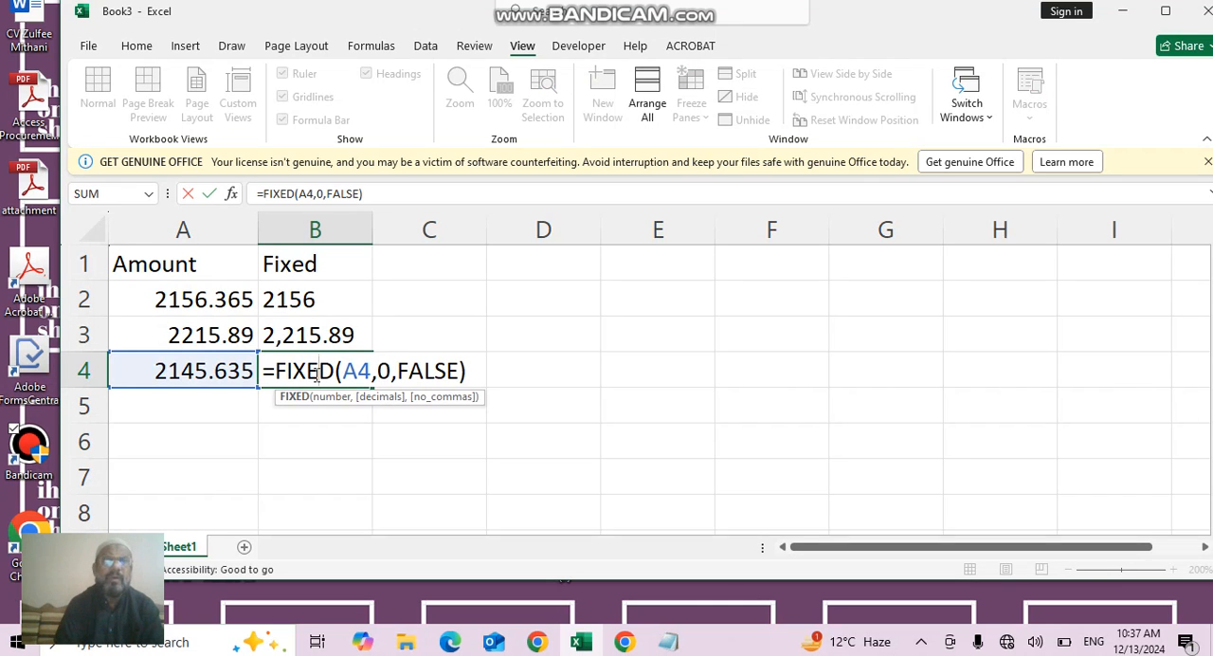
key(Return)
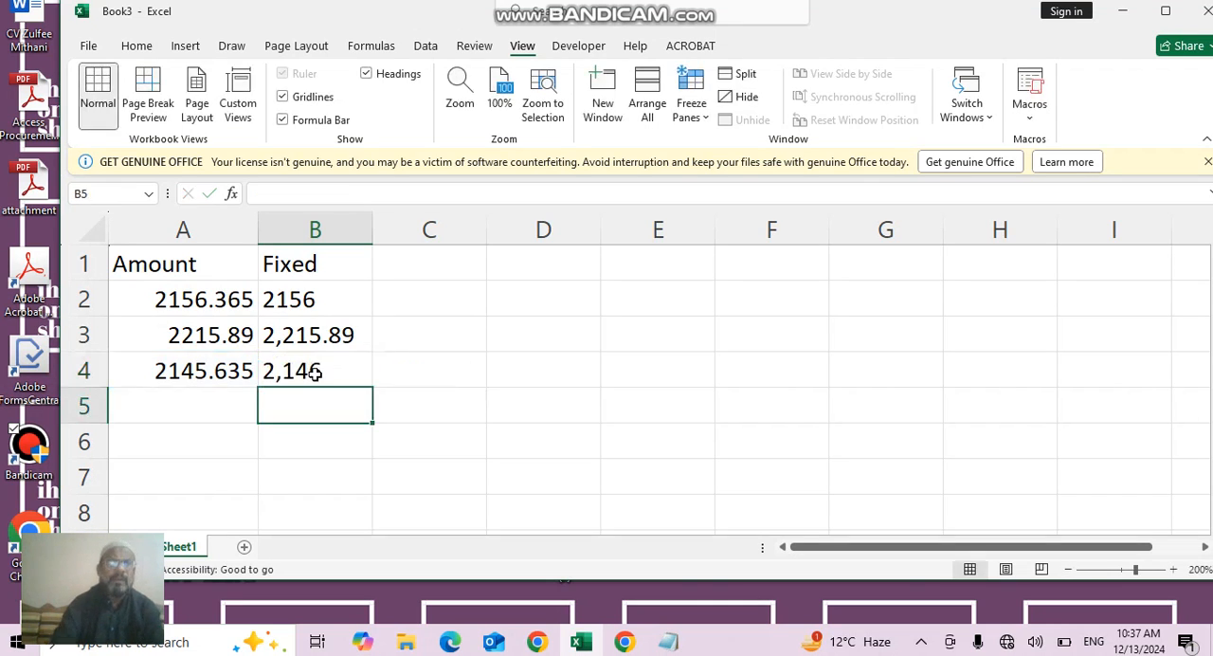